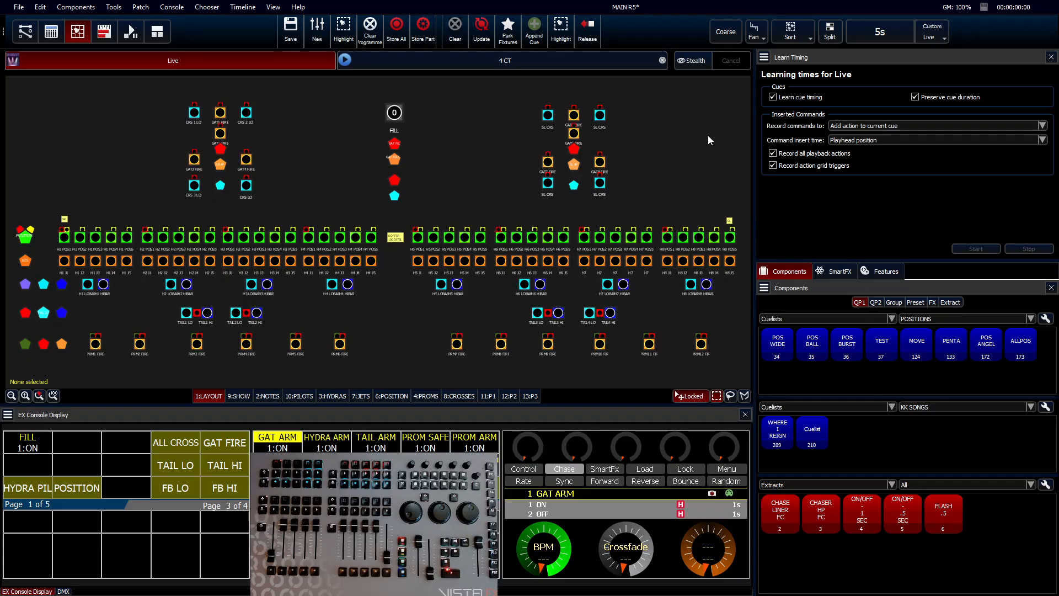
Add a new cuelist page labelled FLASH.
{"action": "right_click", "coordinate": [901, 431]}
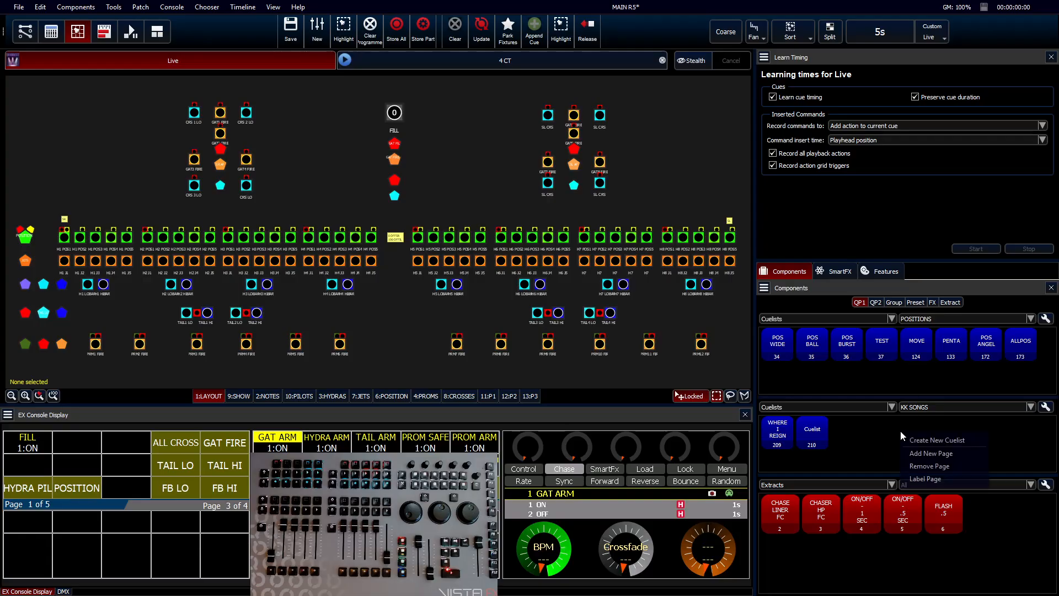
{"action": "left_click", "coordinate": [927, 454]}
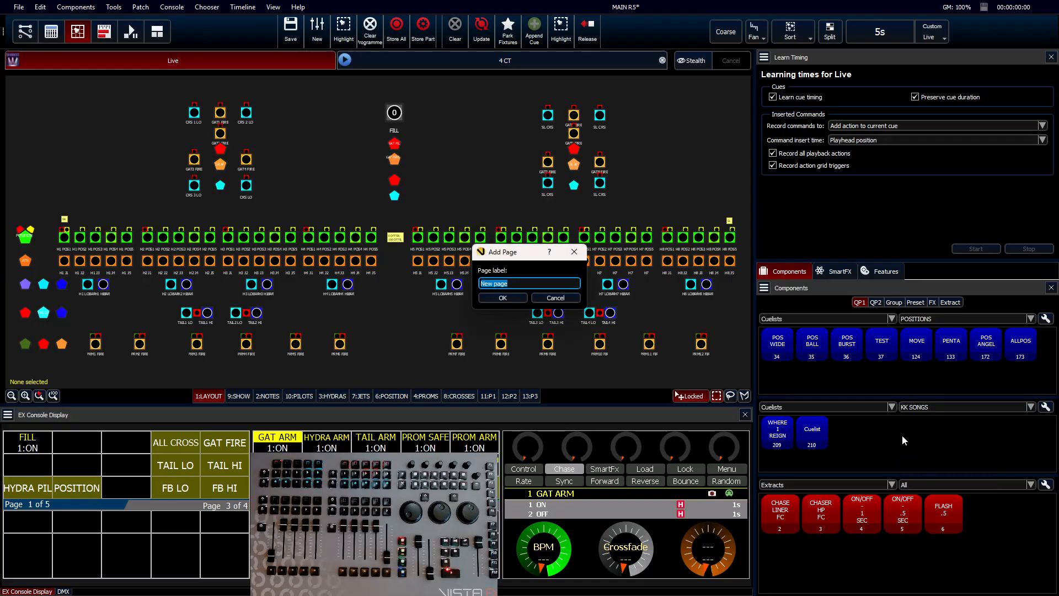
{"action": "type", "text": "fla"}
{"action": "key", "text": "Caps_Lock"}
{"action": "type", "text": "FLASH"}
{"action": "key", "text": "Return"}
Create a cuelist labelled 1 on the FLASH page.
{"action": "right_click", "coordinate": [902, 430]}
{"action": "left_click", "coordinate": [921, 437]}
{"action": "type", "text": "1"}
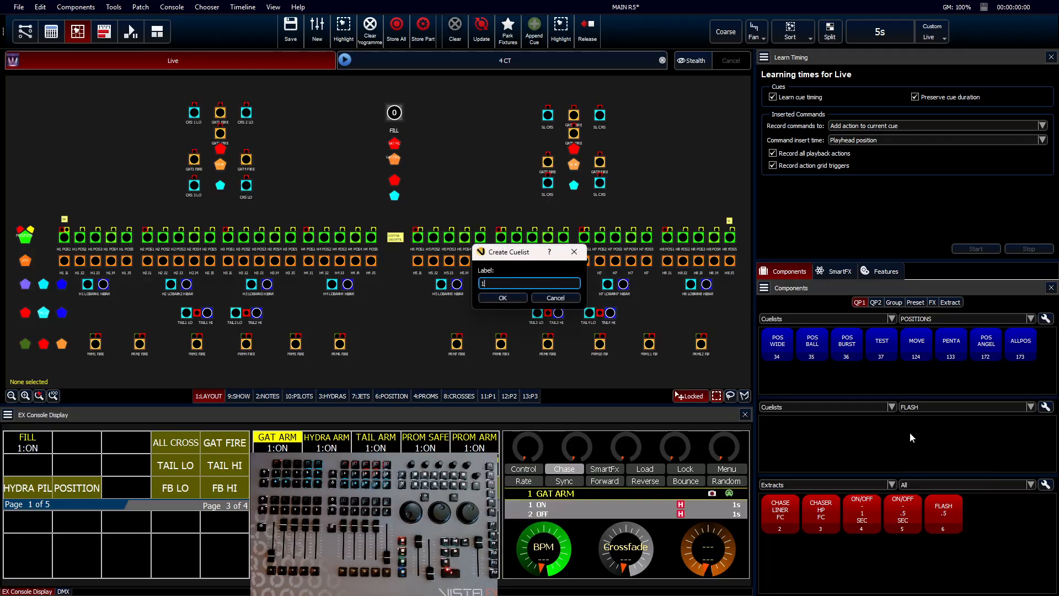
{"action": "key", "text": "Return"}
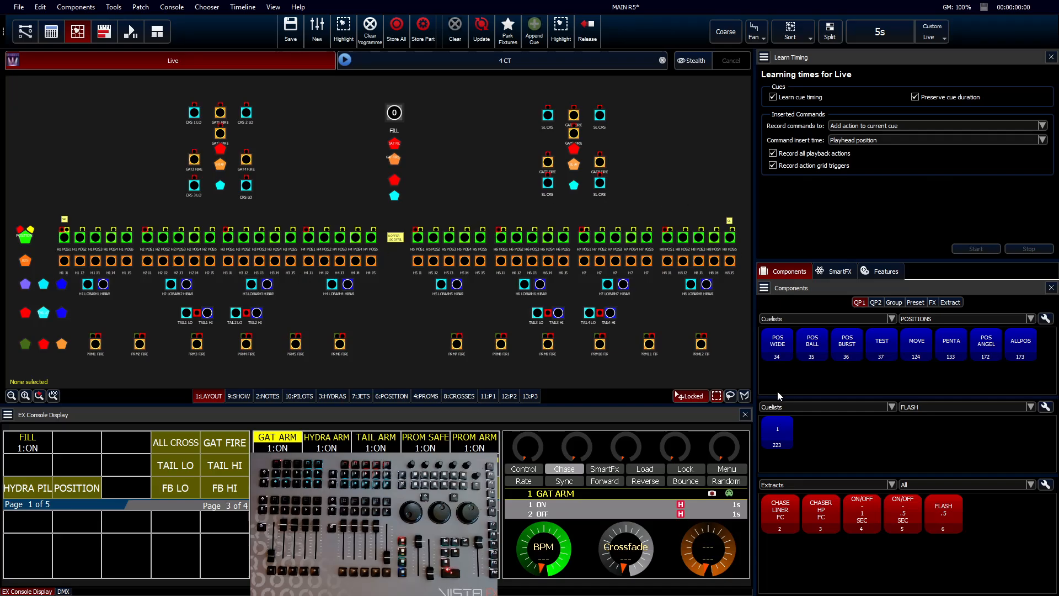
Open cuelist 1 for editing and set the five H1 jets to 100 intensity in the first cue.
{"action": "right_click", "coordinate": [772, 438]}
{"action": "left_click", "coordinate": [807, 270]}
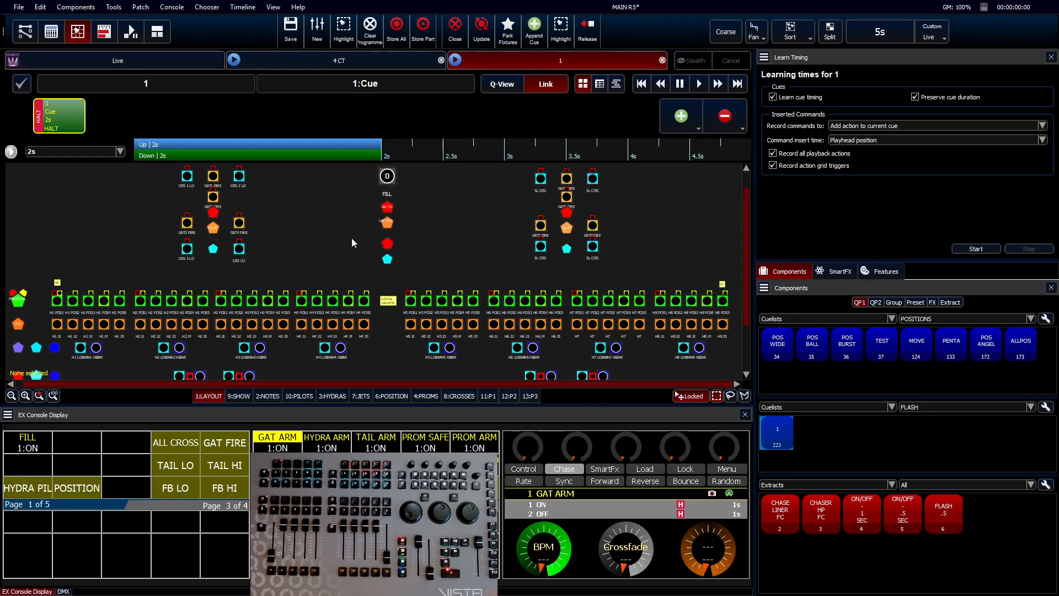
{"action": "left_click_drag", "start_coordinate": [42, 332], "coordinate": [124, 333]}
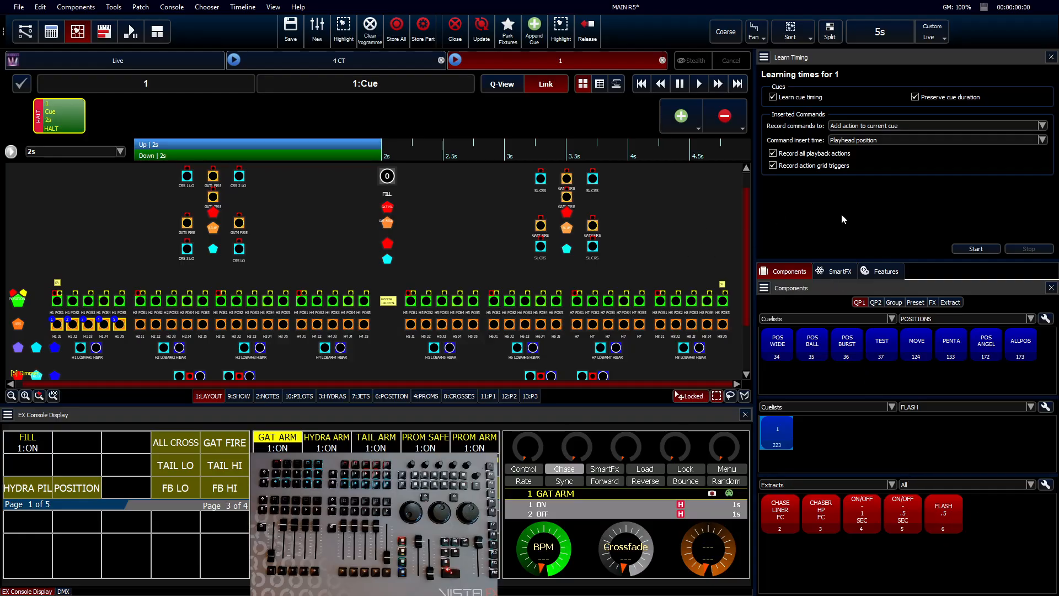
{"action": "left_click", "coordinate": [878, 269]}
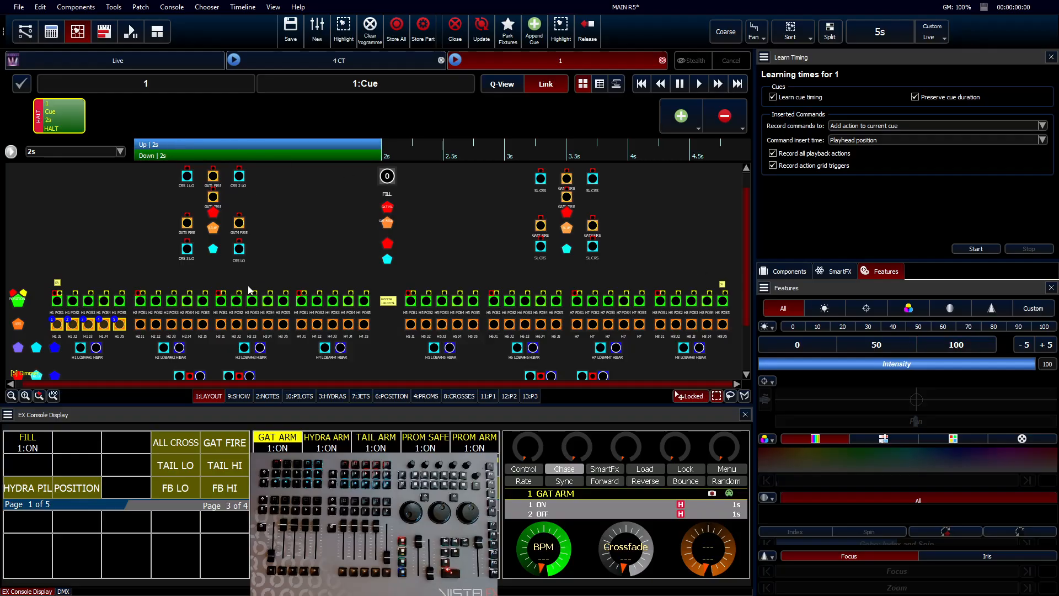
Add a second cue with the H1 jets at 0 intensity, and set both cues' times to 0.5 s.
{"action": "left_click", "coordinate": [682, 115]}
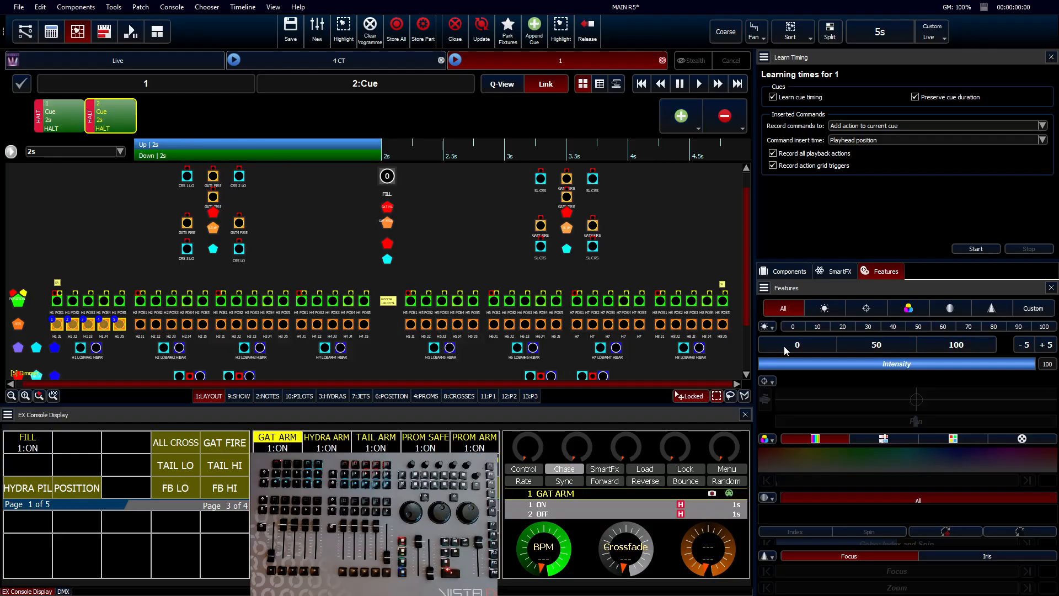
{"action": "left_click", "coordinate": [58, 120]}
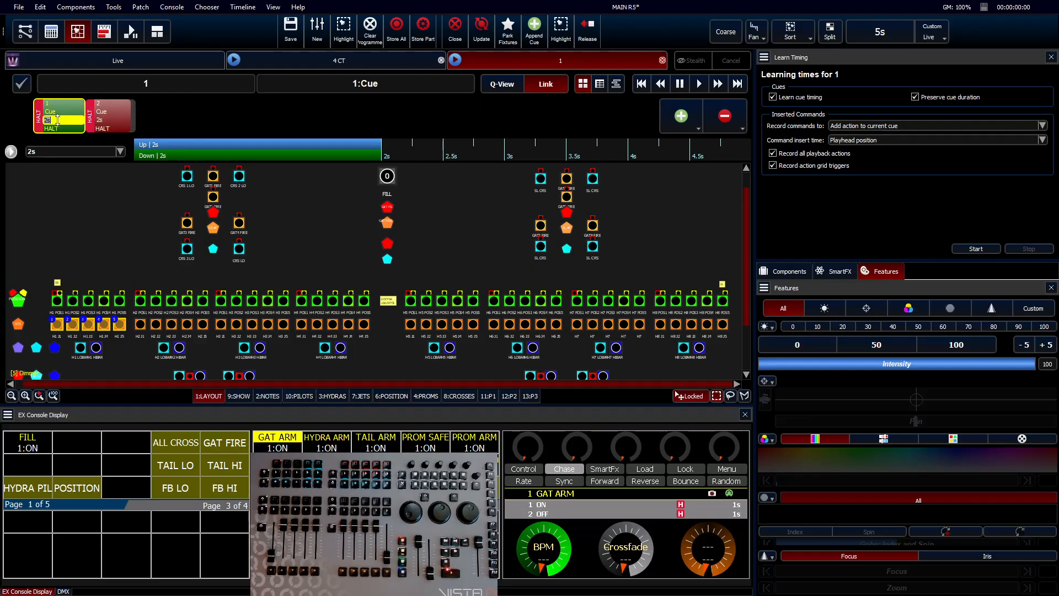
{"action": "left_click", "coordinate": [100, 126]}
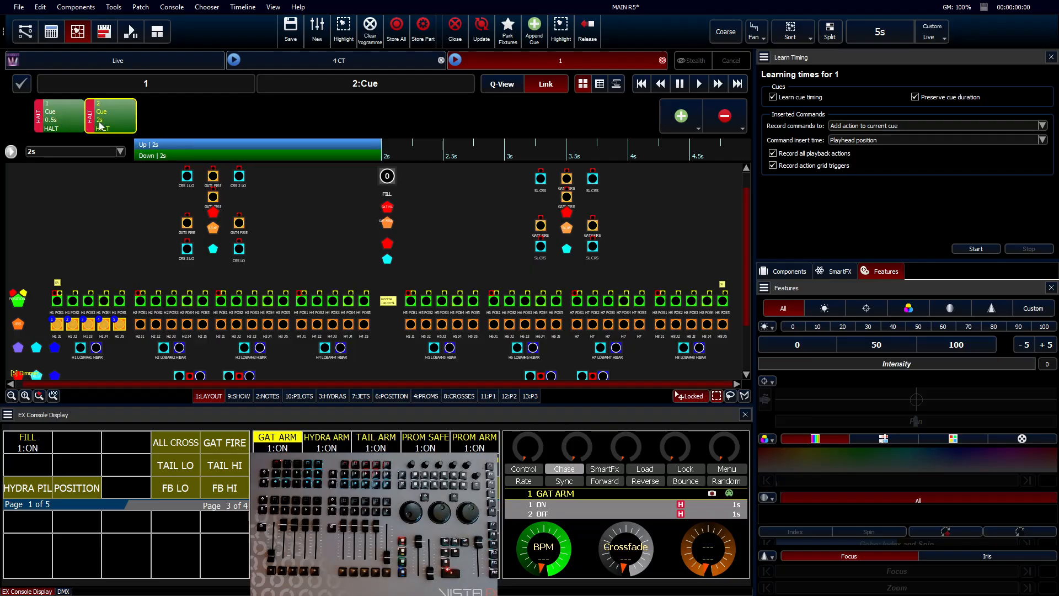
{"action": "key", "text": "Return"}
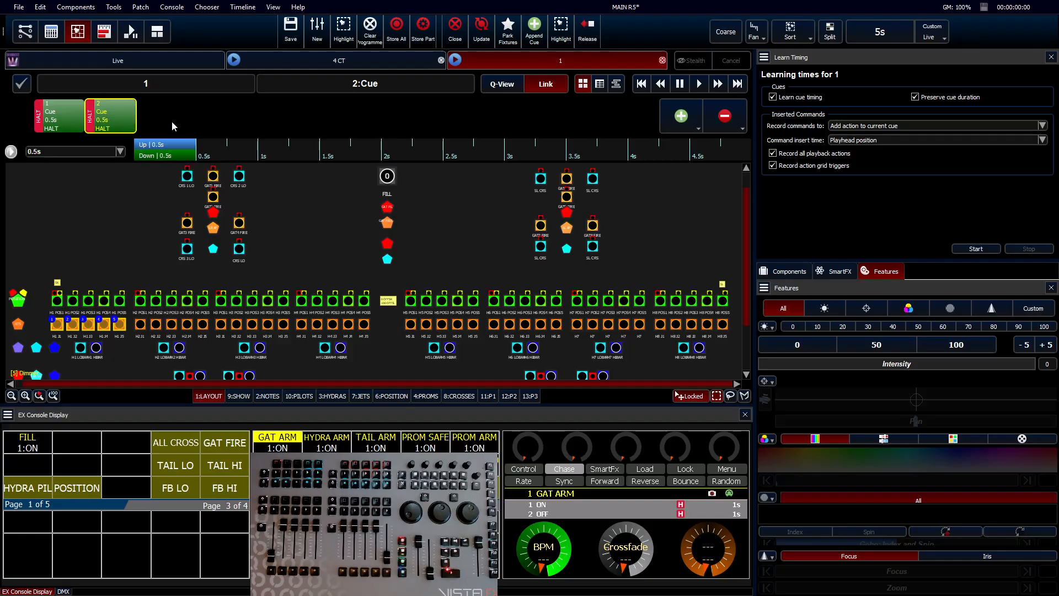
In the timeline view, set the fade curve of both cues' Intensity events to Hot Power.
{"action": "left_click", "coordinate": [103, 34]}
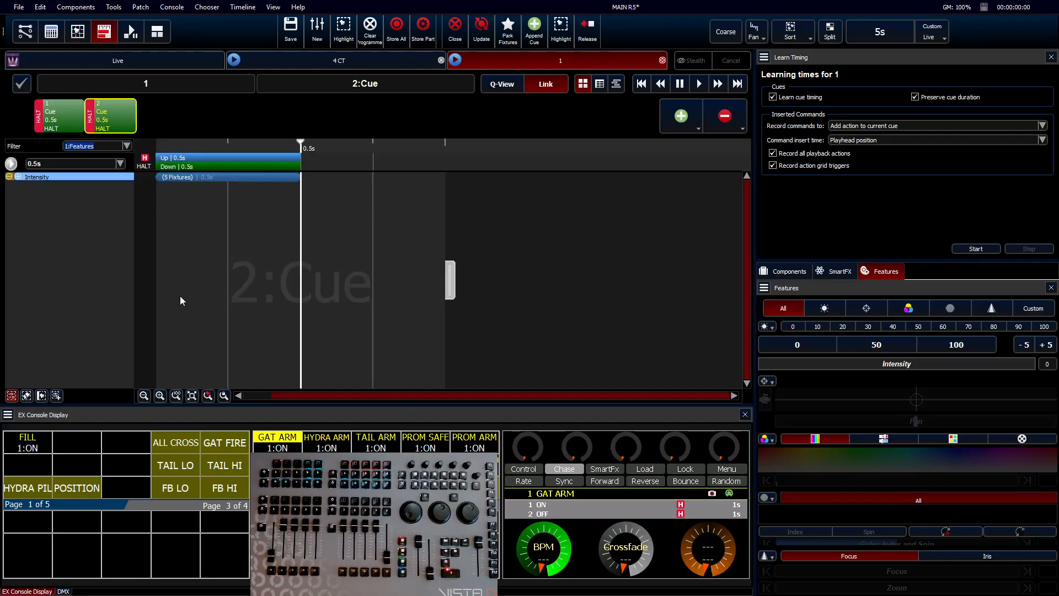
{"action": "left_click", "coordinate": [144, 395]}
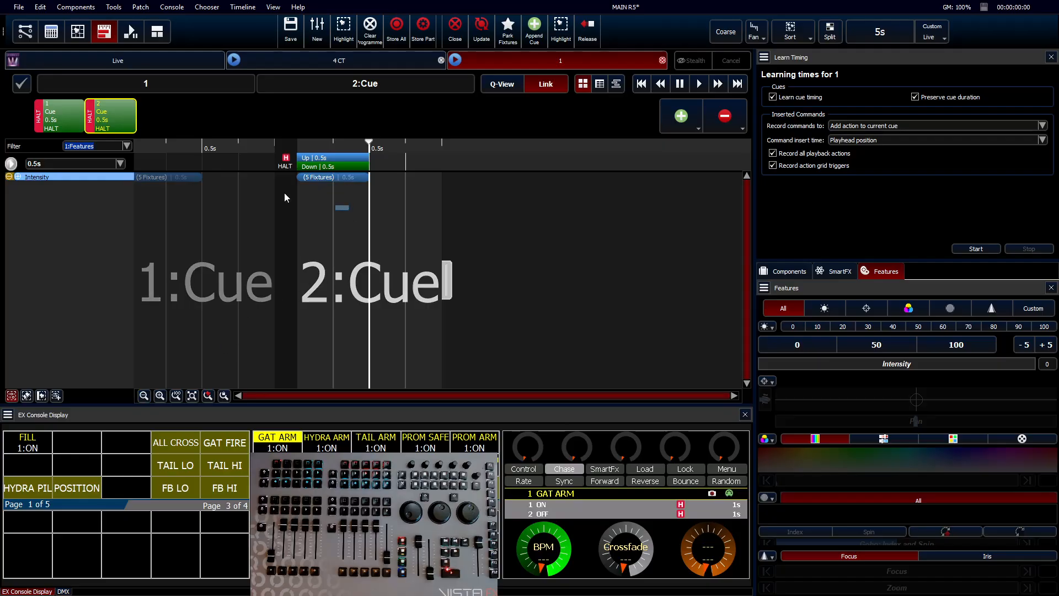
{"action": "left_click_drag", "start_coordinate": [316, 205], "coordinate": [134, 178]}
{"action": "right_click", "coordinate": [200, 179]}
{"action": "mouse_move", "coordinate": [252, 243]}
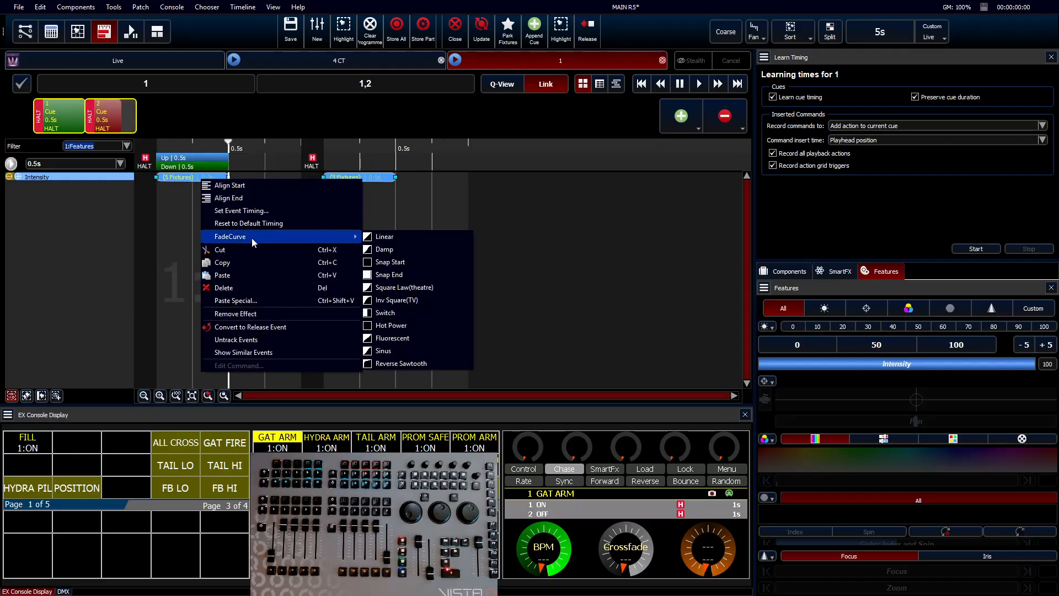
{"action": "left_click", "coordinate": [391, 325]}
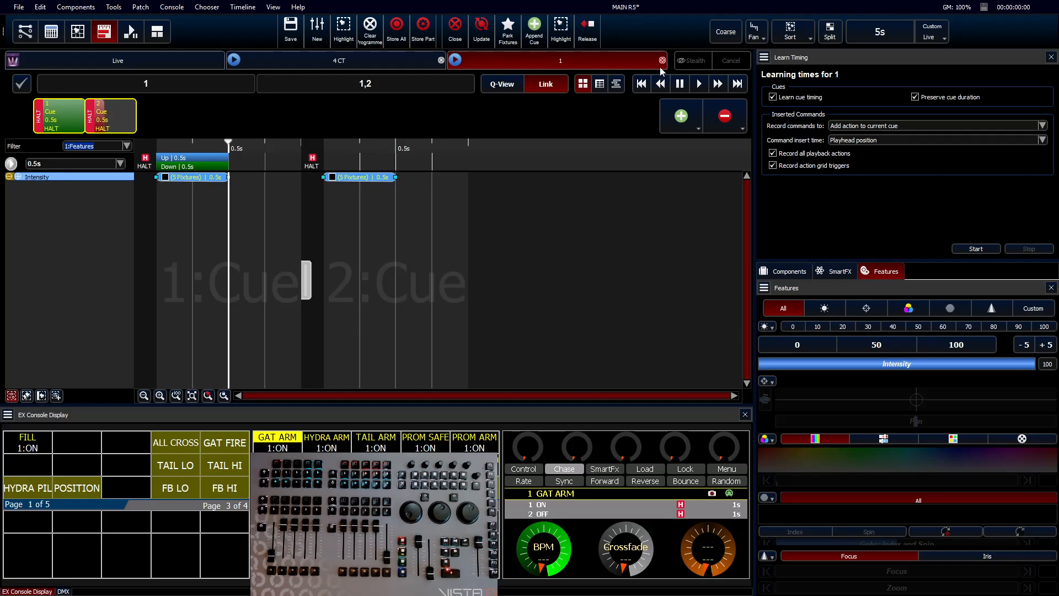
Create an extract of the Selected Cues type from both cues with the default label, and save and release cuelist 1.
{"action": "left_click", "coordinate": [794, 272]}
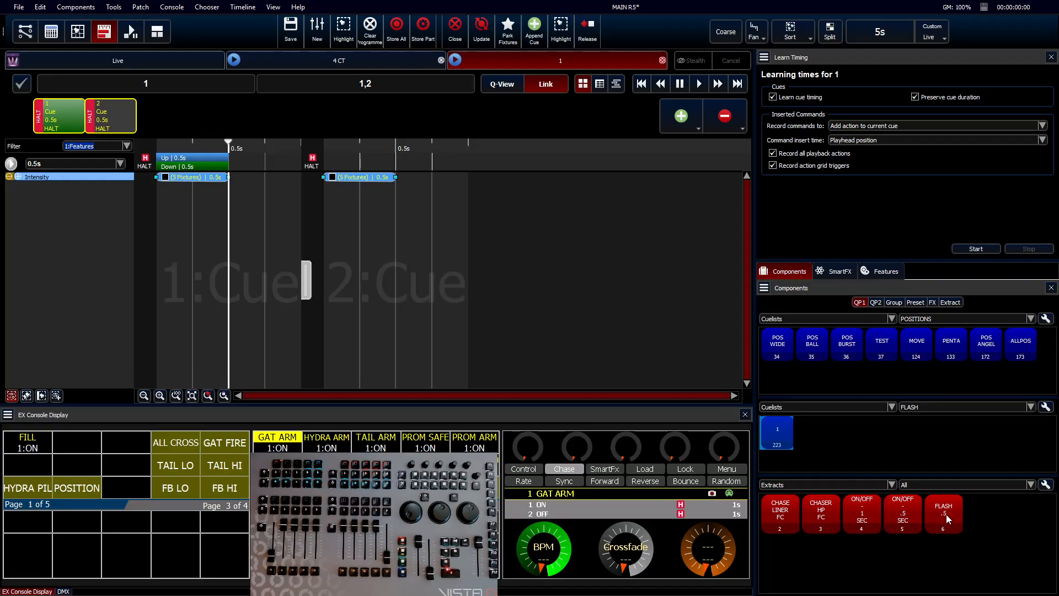
{"action": "right_click", "coordinate": [978, 505]}
{"action": "left_click", "coordinate": [993, 513]}
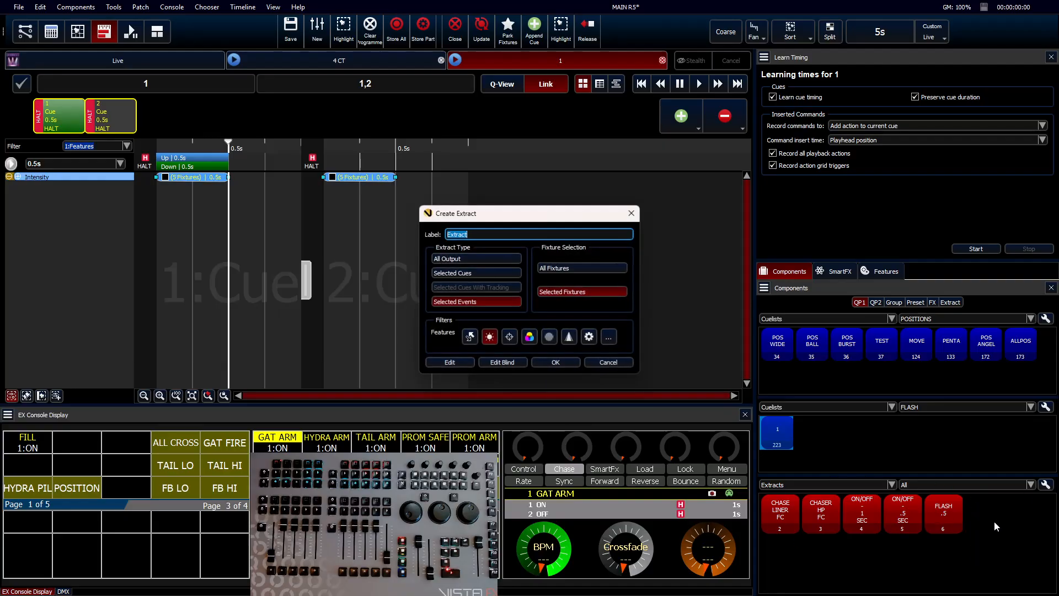
{"action": "left_click", "coordinate": [463, 274]}
{"action": "left_click", "coordinate": [556, 362]}
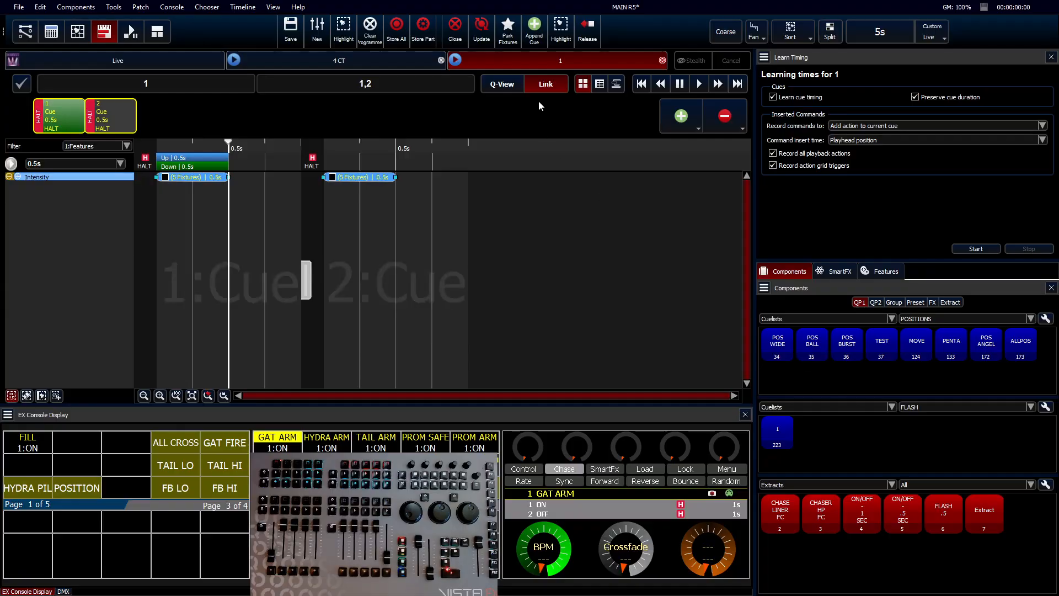
{"action": "left_click", "coordinate": [662, 61]}
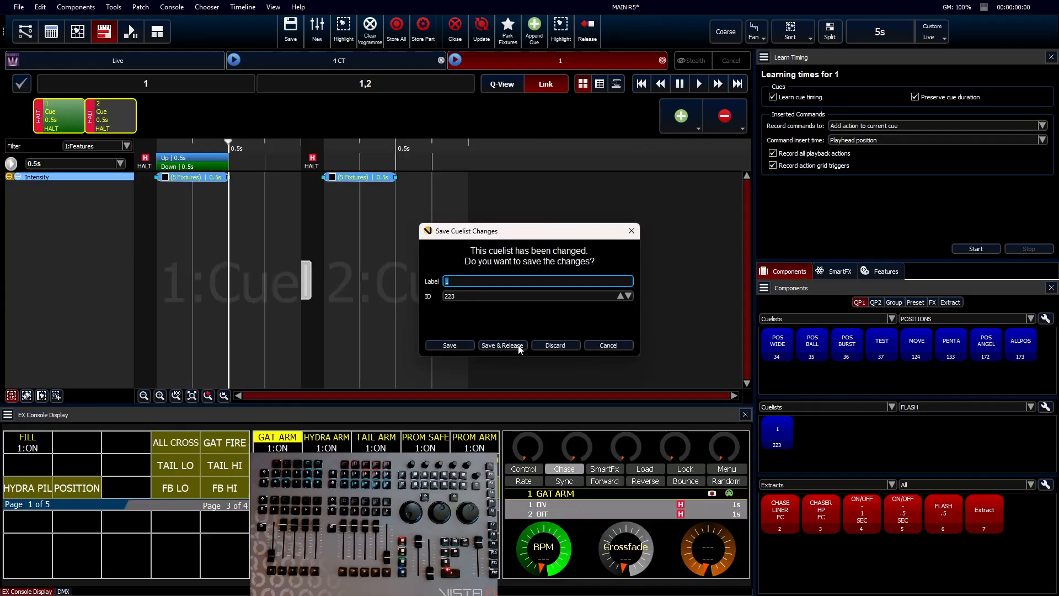
{"action": "left_click", "coordinate": [520, 346]}
Create cuelists labelled 2 and 3 on the FLASH page.
{"action": "right_click", "coordinate": [810, 434]}
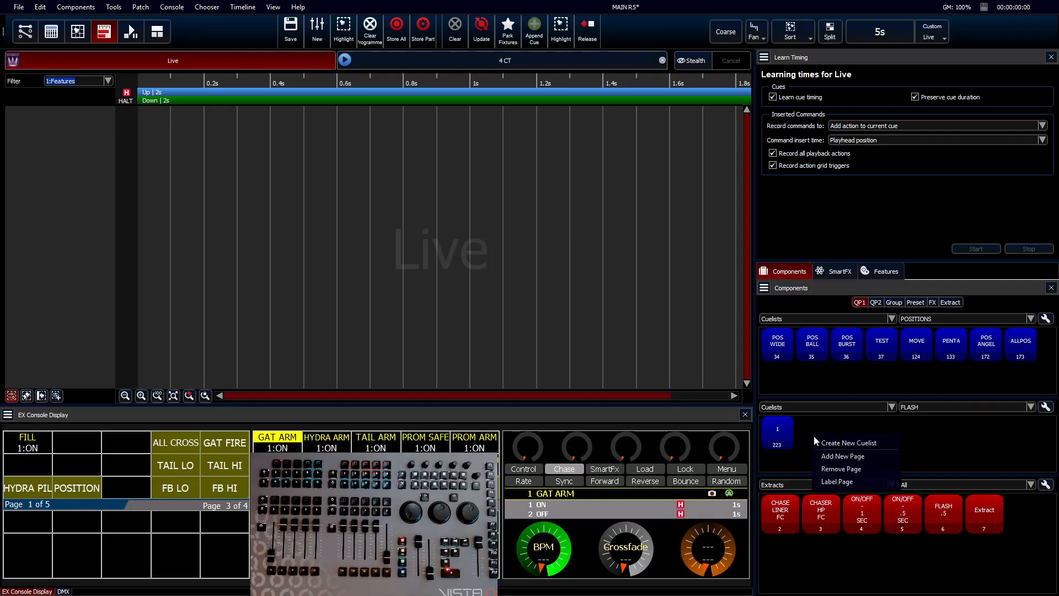
{"action": "left_click", "coordinate": [838, 442]}
{"action": "type", "text": "2"}
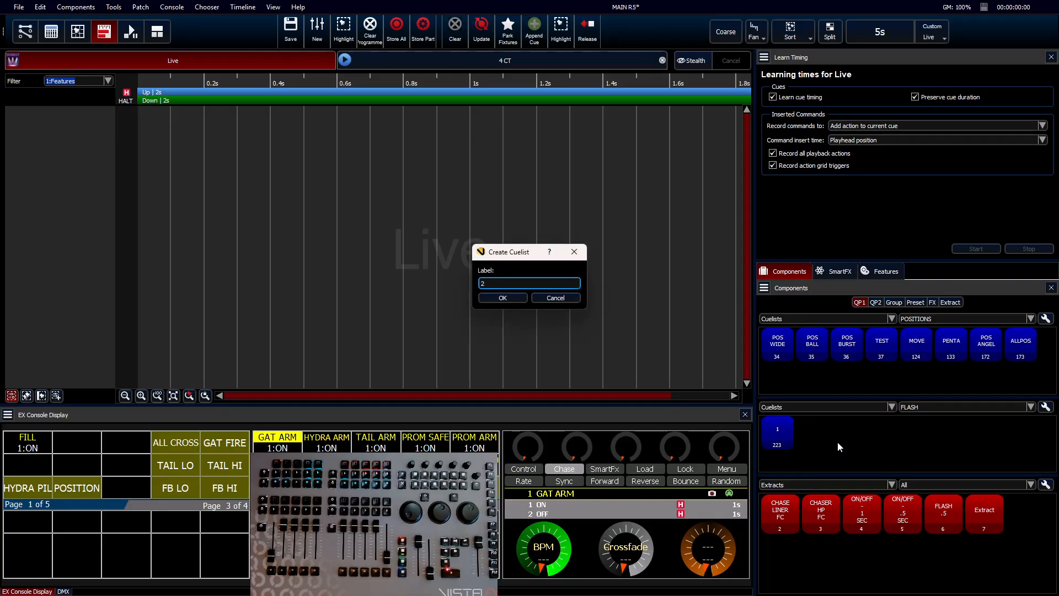
{"action": "key", "text": "Return"}
{"action": "right_click", "coordinate": [855, 445]}
{"action": "left_click", "coordinate": [870, 456]}
{"action": "type", "text": "3"}
{"action": "key", "text": "Return"}
Create cuelists labelled 4 and 5 on the FLASH page.
{"action": "right_click", "coordinate": [908, 448]}
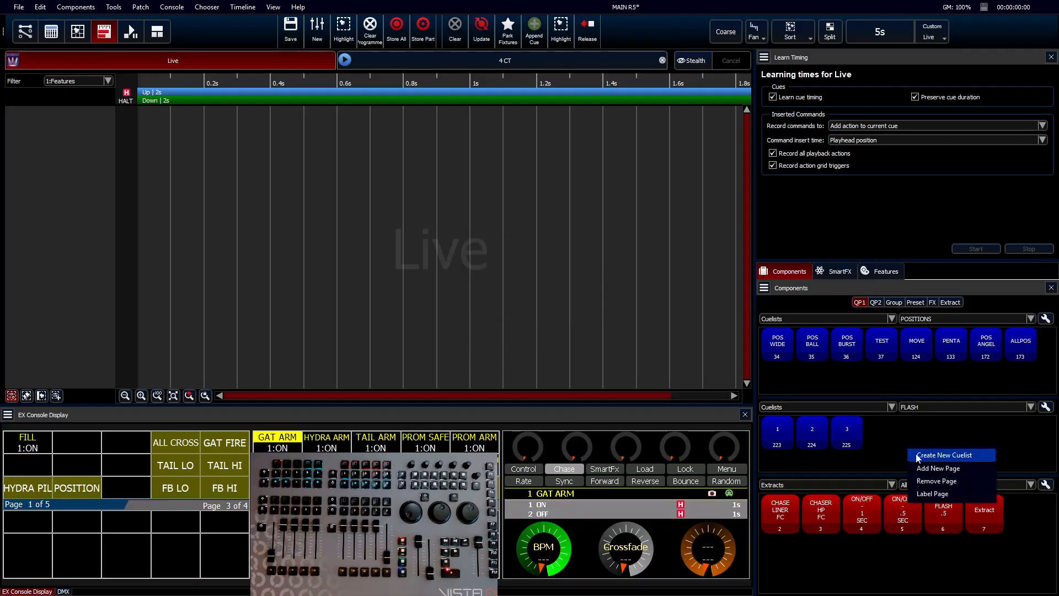
{"action": "left_click", "coordinate": [918, 456]}
{"action": "type", "text": "4"}
{"action": "key", "text": "Return"}
{"action": "right_click", "coordinate": [916, 452]}
{"action": "key", "text": "Escape"}
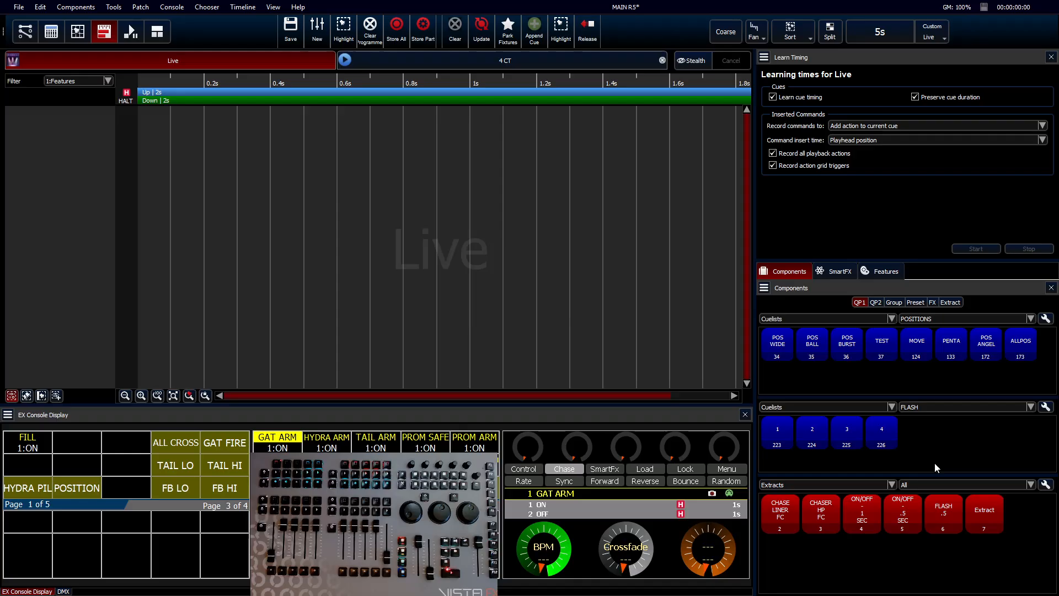
{"action": "type", "text": "6"}
{"action": "type", "text": "5"}
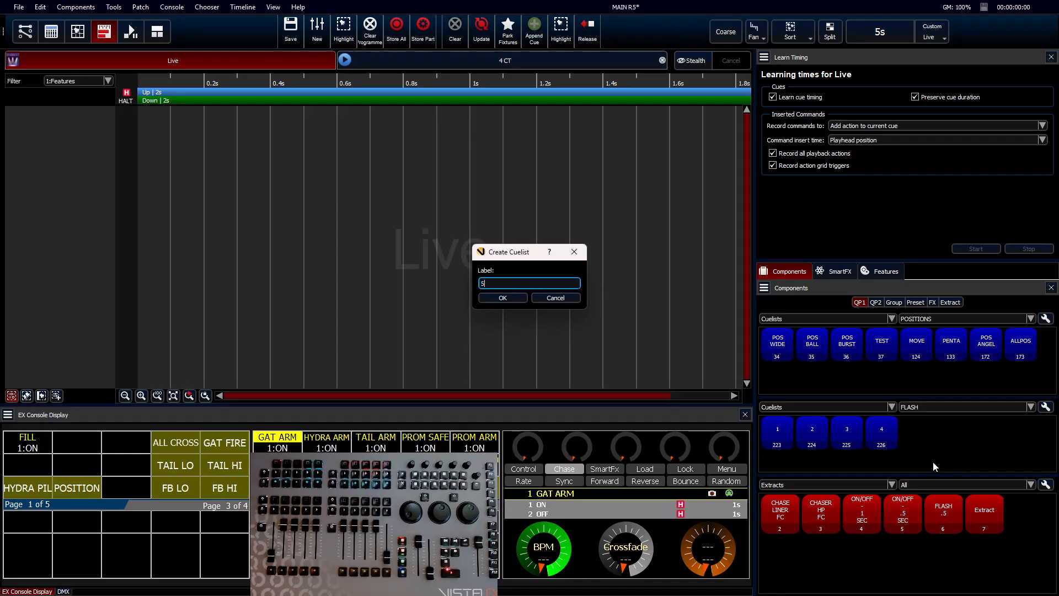
{"action": "key", "text": "Return"}
Create cuelists labelled 6, 7 and 8 on the FLASH page.
{"action": "right_click", "coordinate": [939, 455]}
{"action": "left_click", "coordinate": [959, 462]}
{"action": "type", "text": "6"}
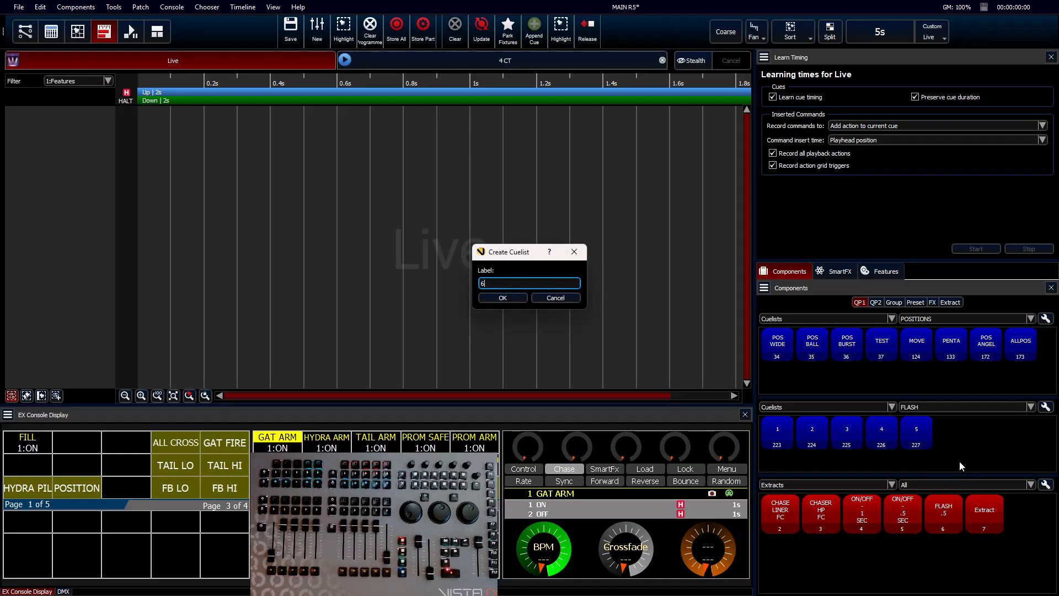
{"action": "key", "text": "Return"}
{"action": "right_click", "coordinate": [971, 459]}
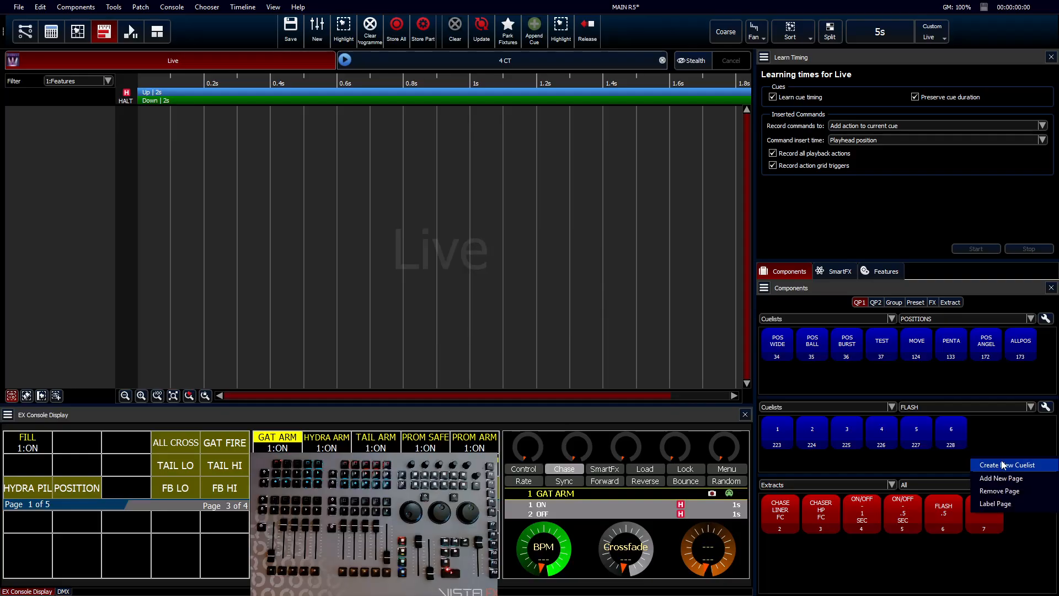
{"action": "left_click", "coordinate": [1003, 464]}
{"action": "type", "text": "7"}
{"action": "key", "text": "Return"}
{"action": "right_click", "coordinate": [1033, 452]}
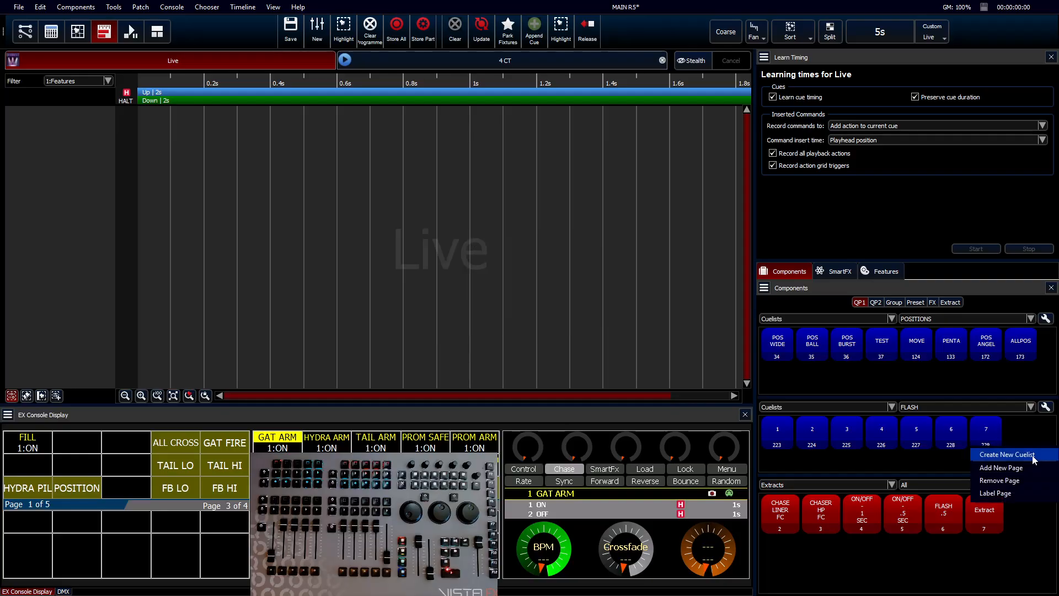
{"action": "left_click", "coordinate": [1032, 455]}
{"action": "type", "text": "8"}
{"action": "key", "text": "Return"}
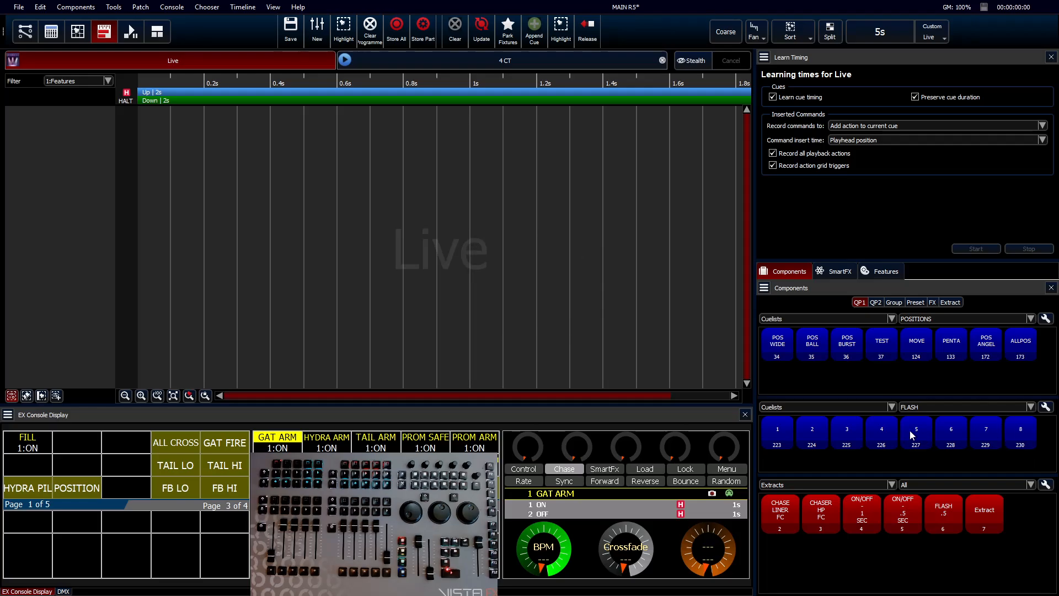
Edit cuelist 2 by applying the new extract to the five H2 jets in the layout, and save and release it.
{"action": "left_click", "coordinate": [78, 31]}
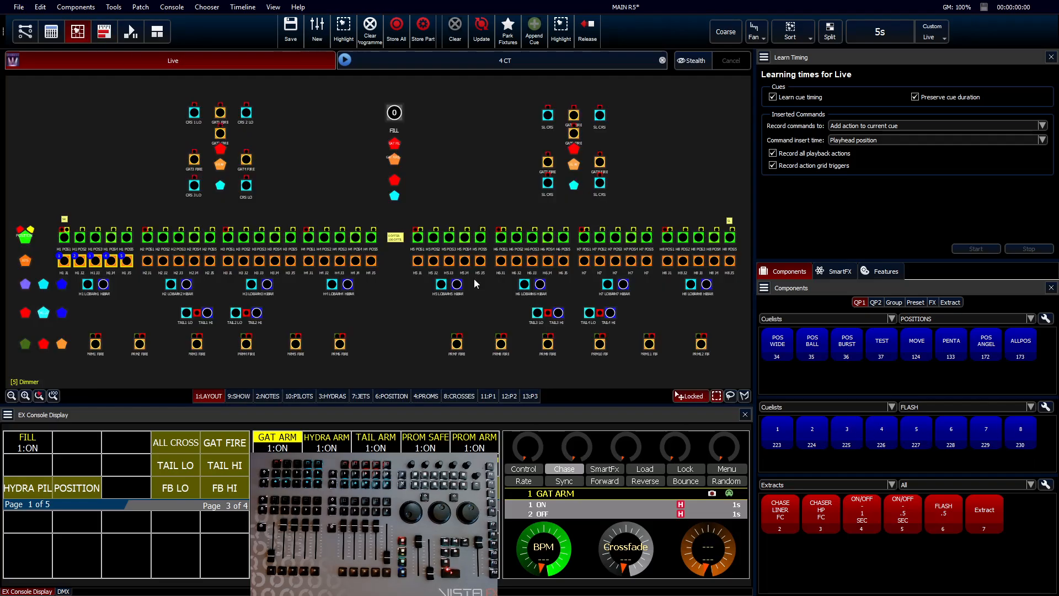
{"action": "left_click", "coordinate": [359, 321]}
{"action": "right_click", "coordinate": [811, 439]}
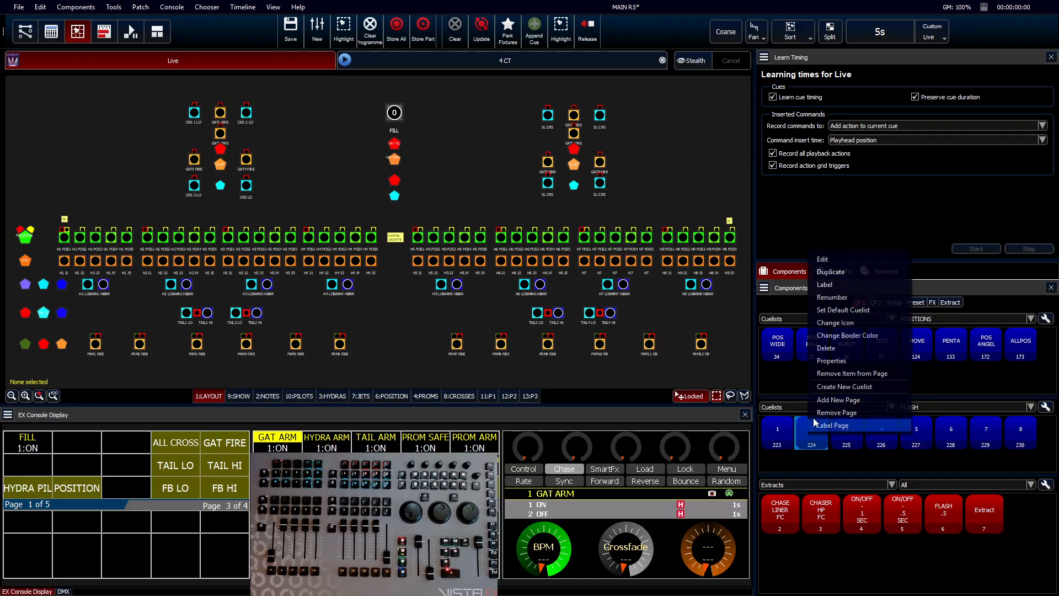
{"action": "left_click", "coordinate": [840, 251]}
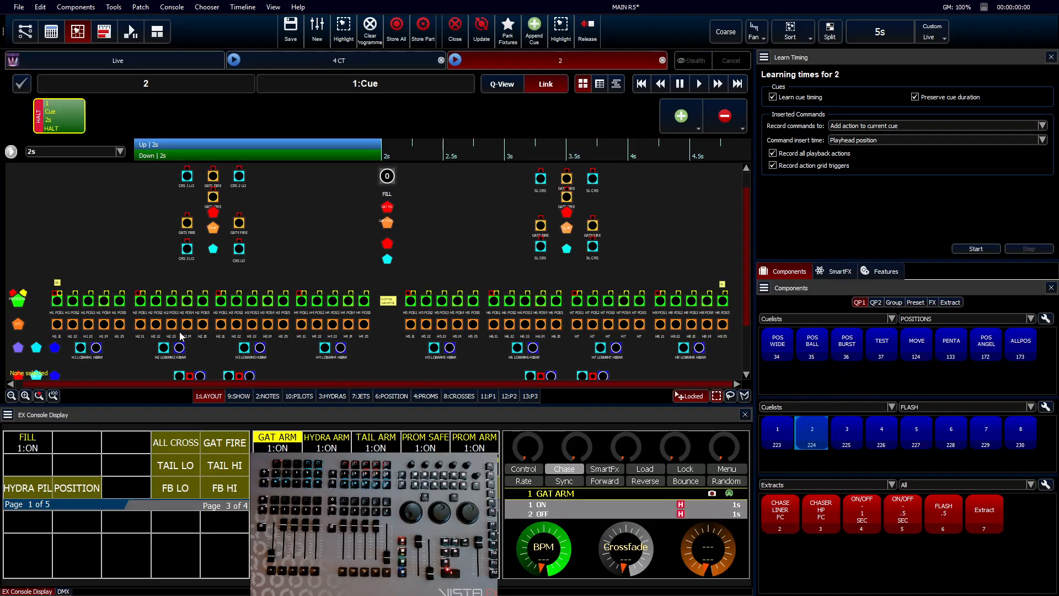
{"action": "left_click_drag", "start_coordinate": [132, 334], "coordinate": [204, 333]}
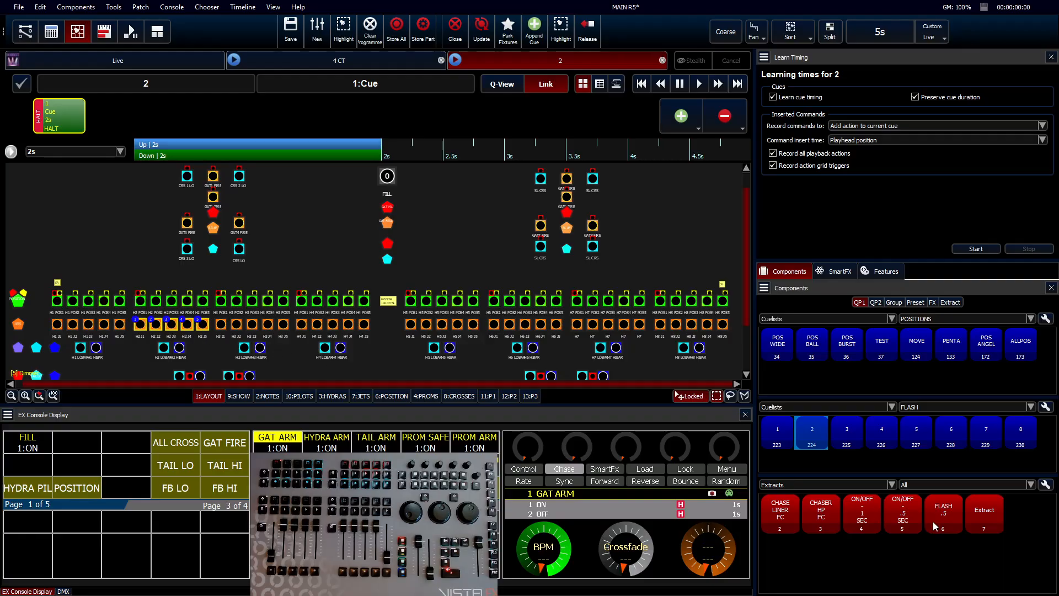
{"action": "left_click", "coordinate": [993, 523]}
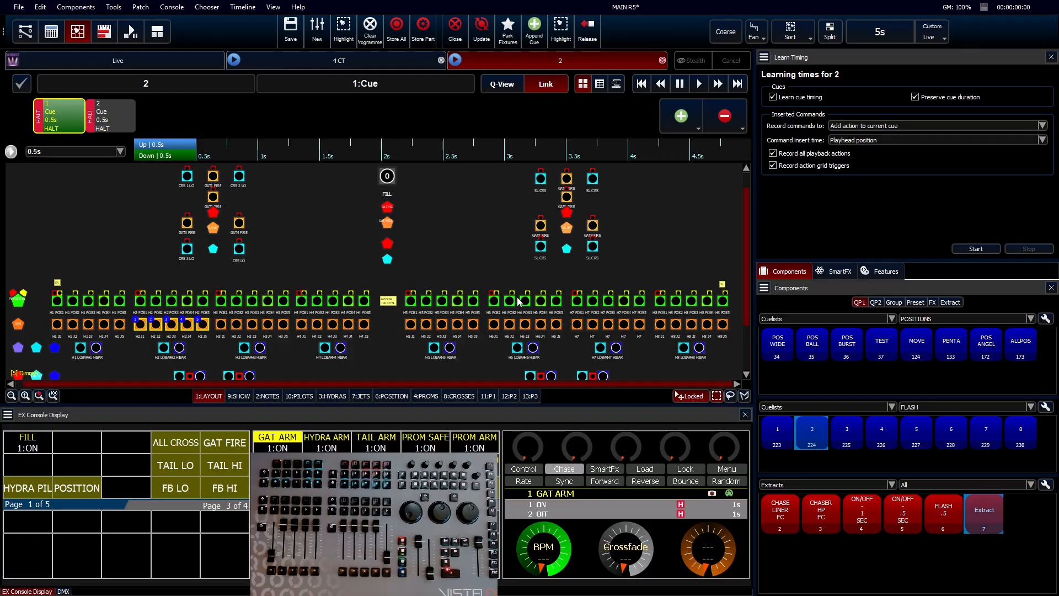
{"action": "left_click", "coordinate": [662, 61]}
{"action": "left_click", "coordinate": [513, 347]}
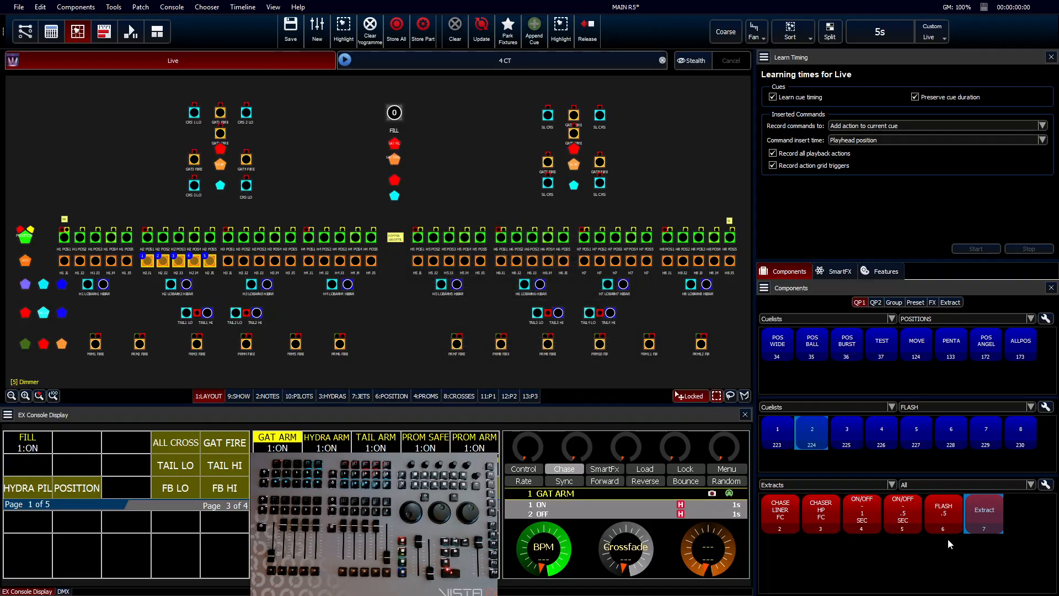
Edit cuelist 3 by applying the new extract to the five H3 jets in the layout, and save and release it.
{"action": "right_click", "coordinate": [847, 433]}
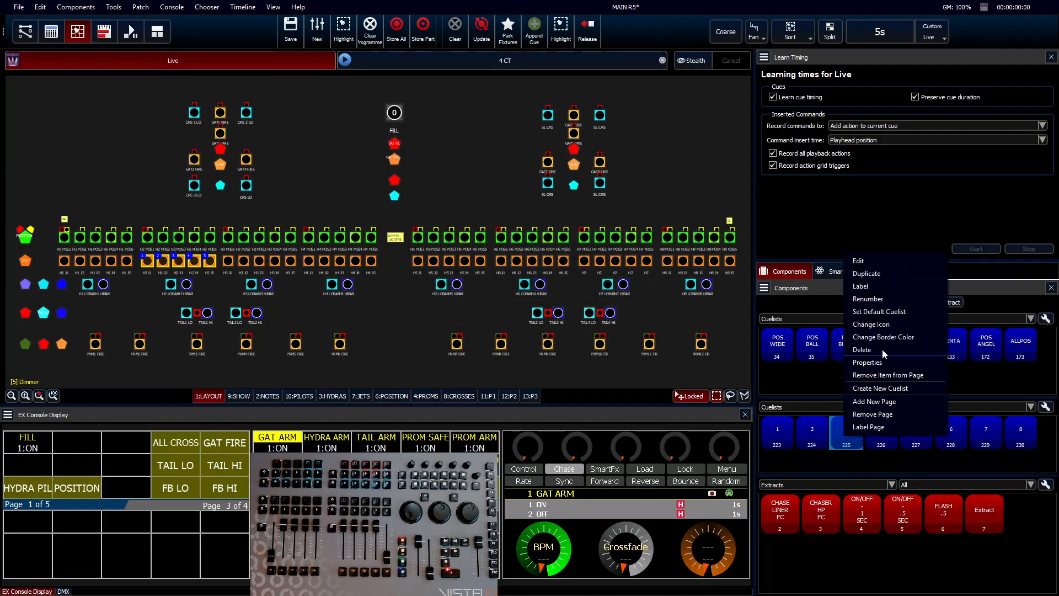
{"action": "left_click", "coordinate": [893, 255]}
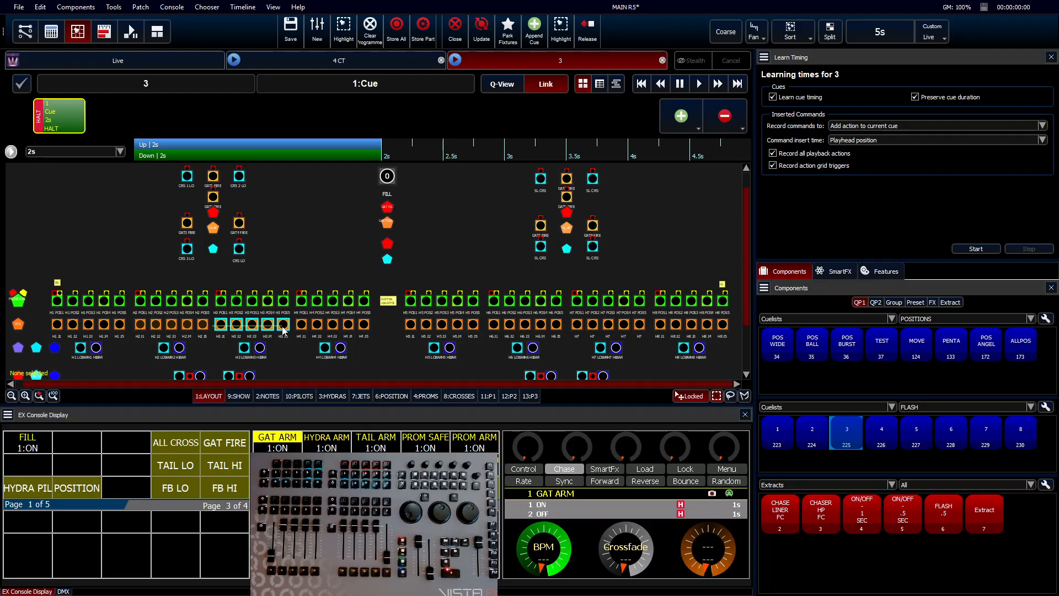
{"action": "left_click", "coordinate": [985, 517]}
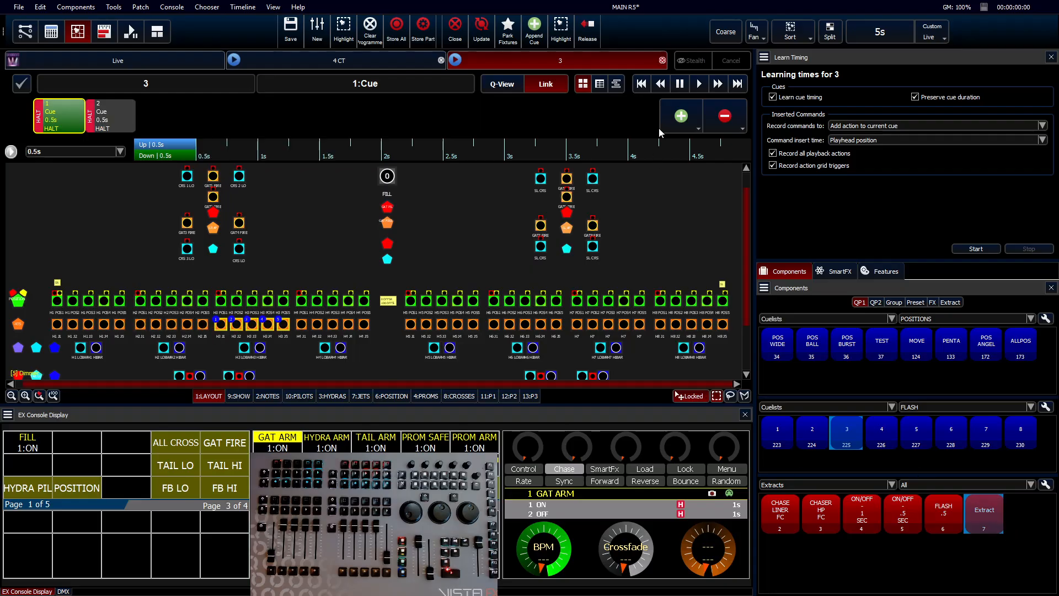
{"action": "left_click", "coordinate": [662, 61]}
{"action": "left_click", "coordinate": [512, 348]}
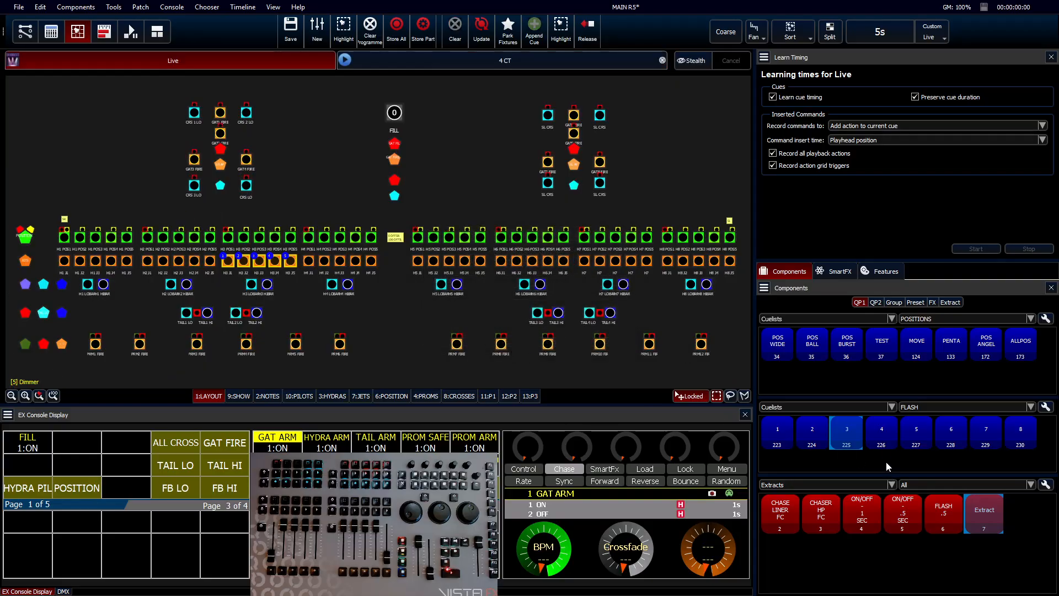
Edit cuelist 4 by applying the new extract to only the five H4 jets, save and release it, and clear the selection.
{"action": "right_click", "coordinate": [881, 431]}
{"action": "left_click", "coordinate": [916, 273]}
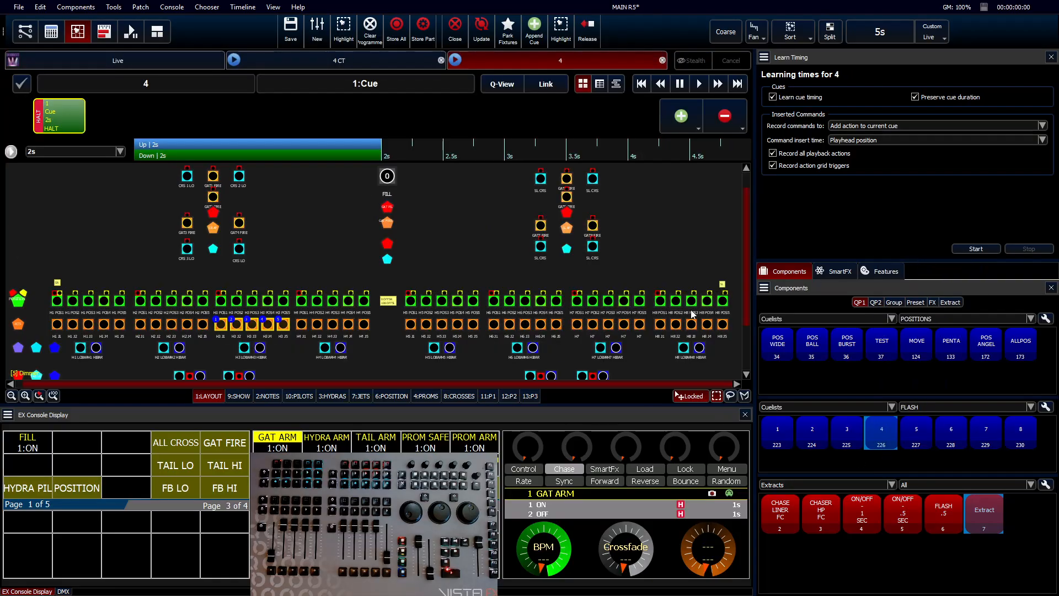
{"action": "left_click", "coordinate": [383, 350]}
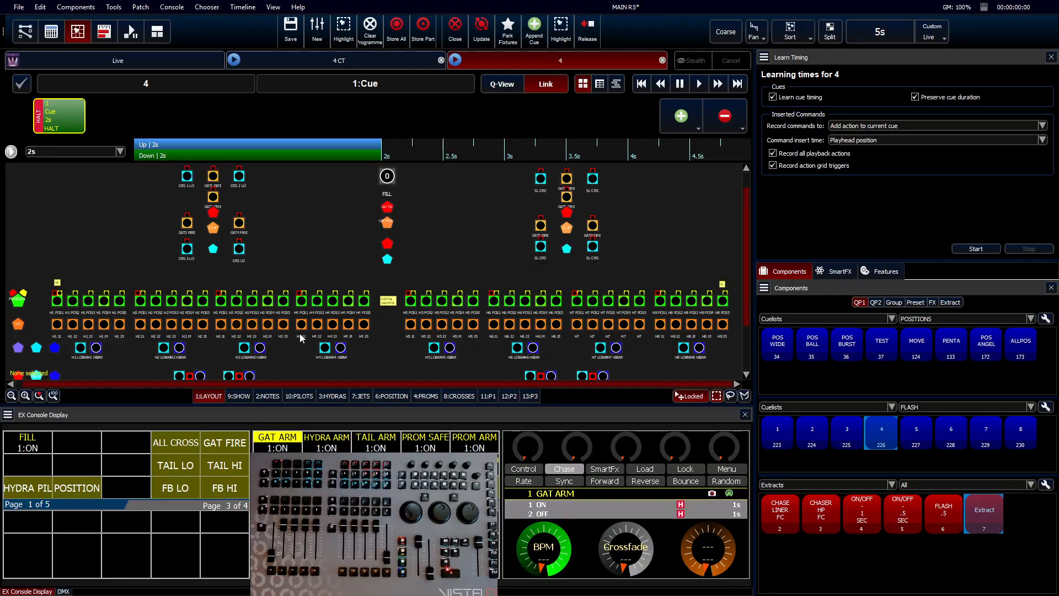
{"action": "left_click_drag", "start_coordinate": [298, 334], "coordinate": [382, 326]}
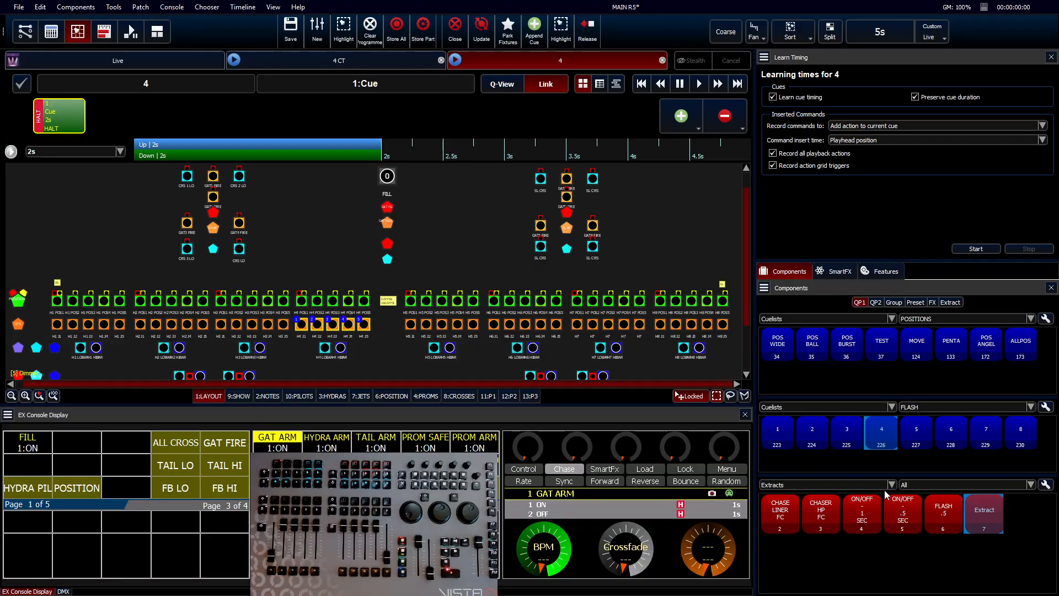
{"action": "left_click", "coordinate": [972, 509]}
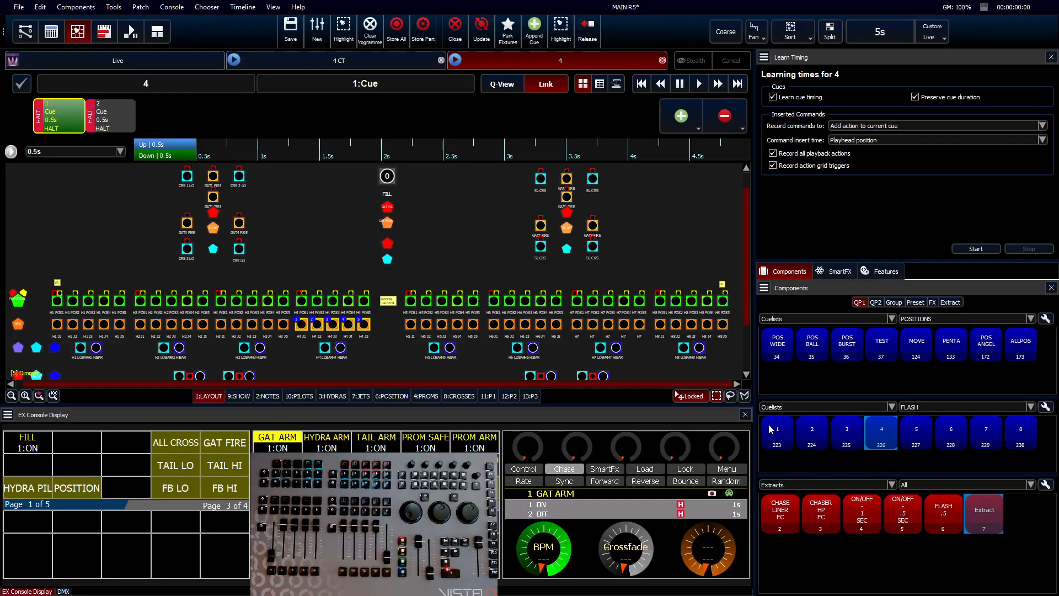
{"action": "left_click", "coordinate": [663, 62]}
{"action": "left_click", "coordinate": [510, 347]}
{"action": "left_click", "coordinate": [406, 336]}
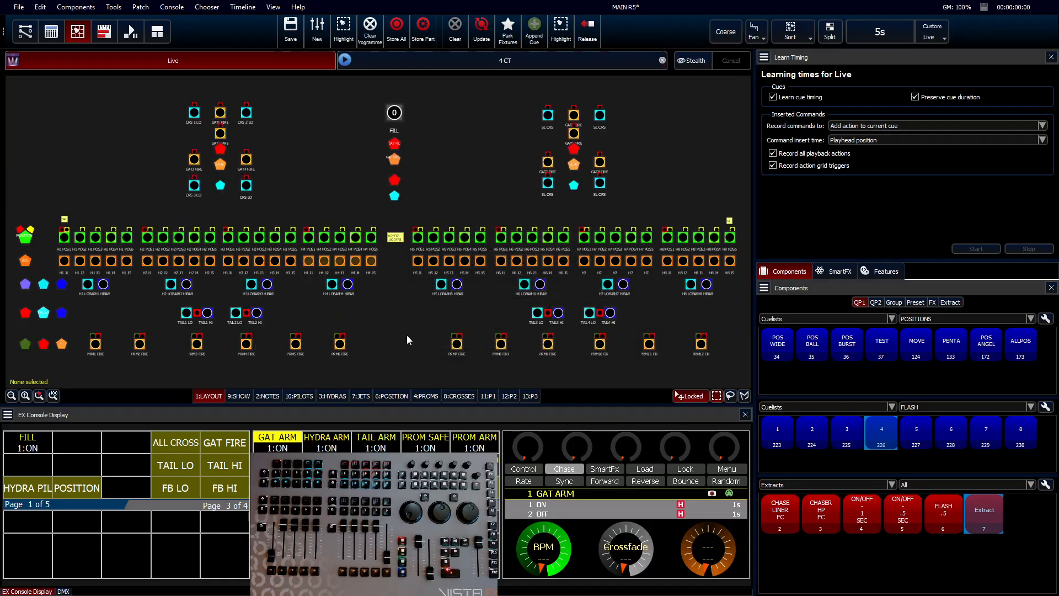
Edit cuelist 5 by applying the new extract to the five H5 jets in the layout, and save and release it.
{"action": "right_click", "coordinate": [925, 443]}
{"action": "left_click", "coordinate": [947, 265]}
{"action": "left_click_drag", "start_coordinate": [405, 321], "coordinate": [481, 332]}
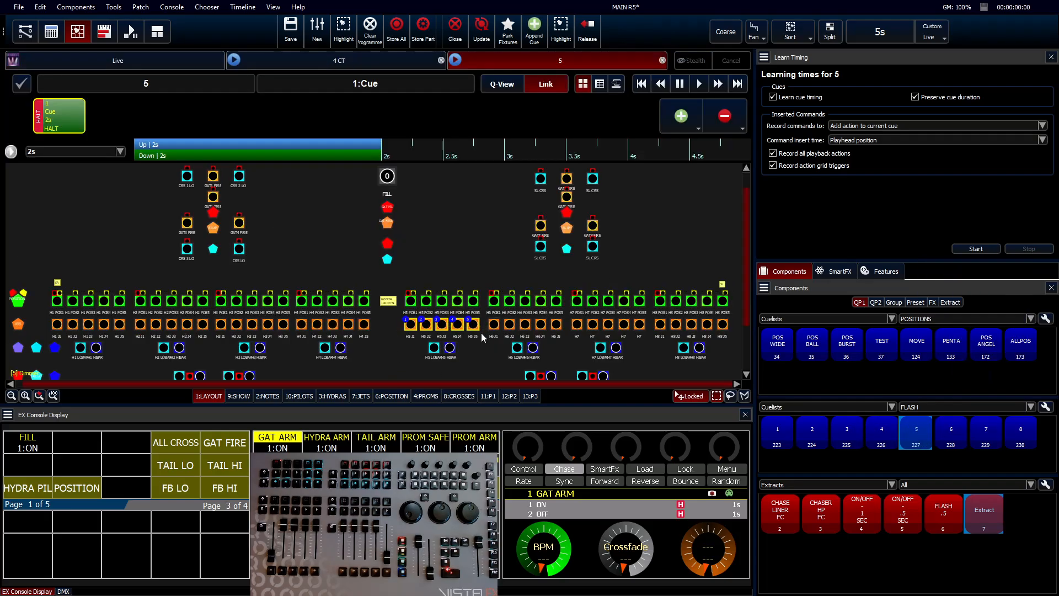
{"action": "left_click", "coordinate": [993, 531]}
{"action": "left_click", "coordinate": [662, 60]}
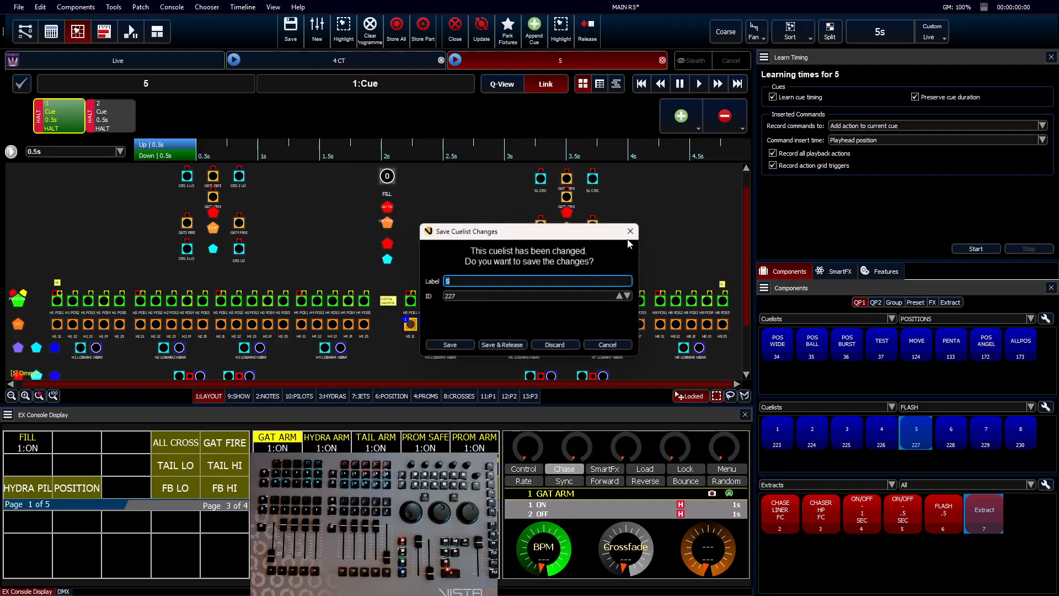
{"action": "left_click", "coordinate": [502, 345]}
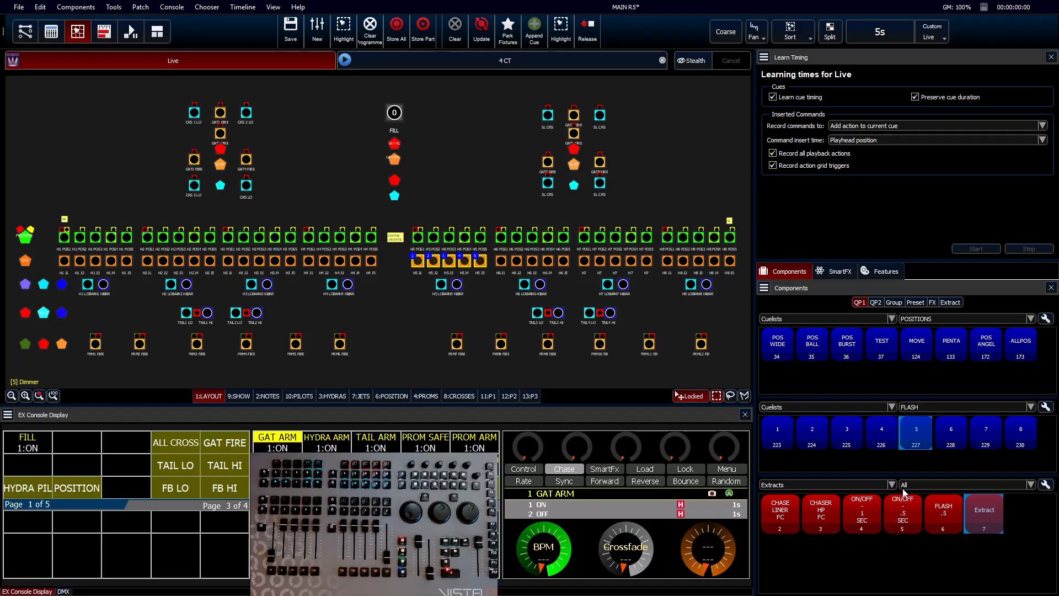
Select the five H6 jets, apply the new extract to them in cuelist 6, and save and release it.
{"action": "left_click_drag", "start_coordinate": [492, 273], "coordinate": [566, 266]}
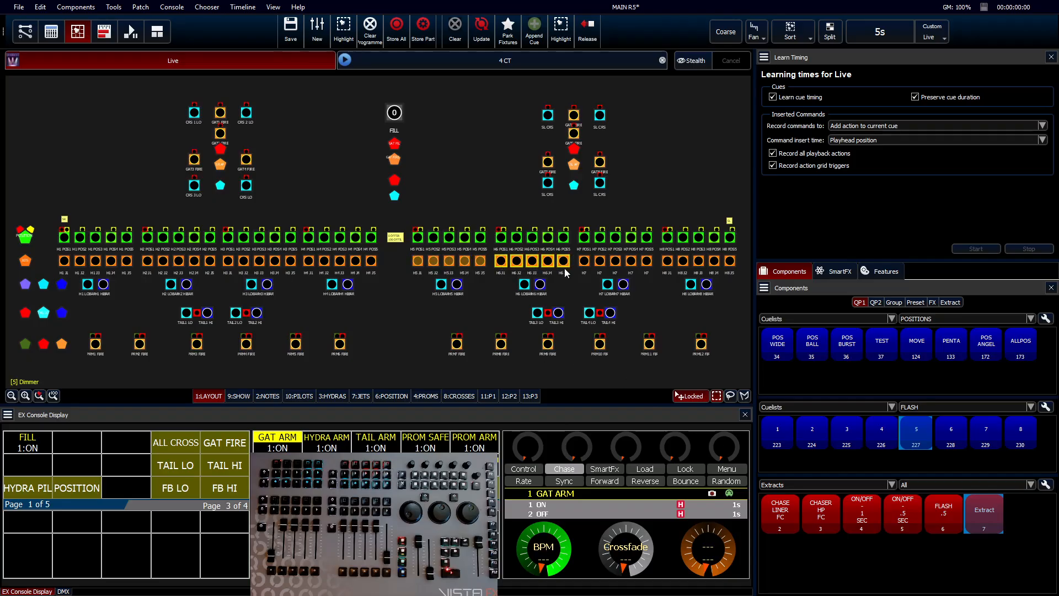
{"action": "right_click", "coordinate": [951, 435]}
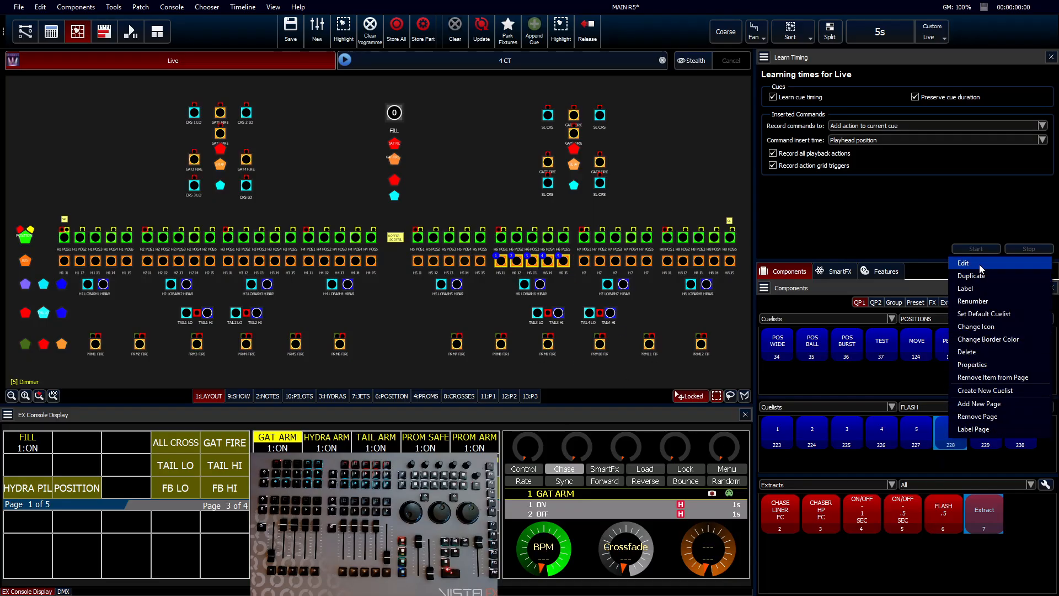
{"action": "left_click", "coordinate": [981, 269]}
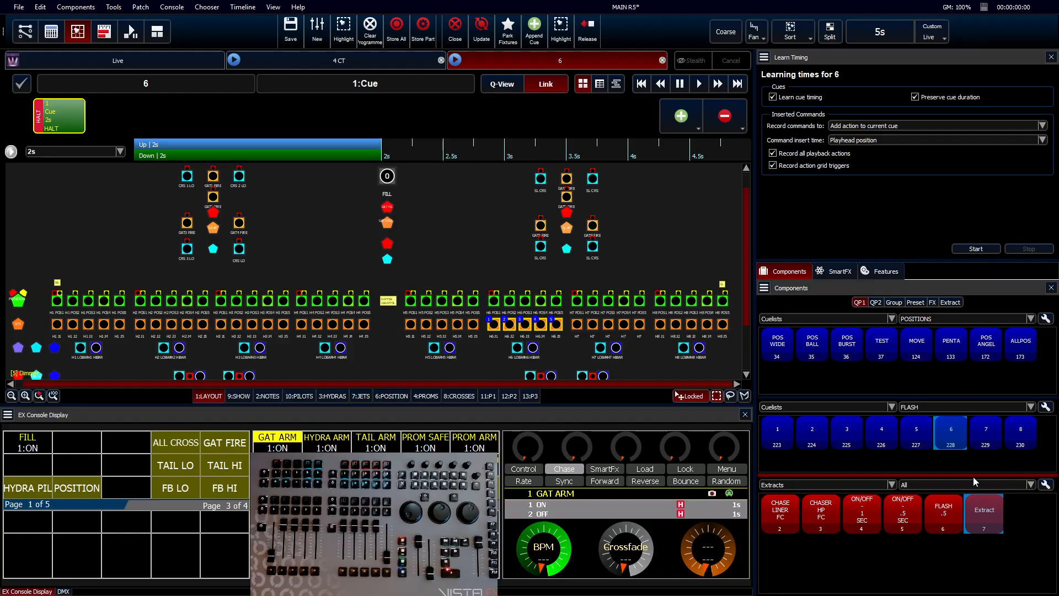
{"action": "left_click", "coordinate": [662, 61]}
{"action": "left_click", "coordinate": [511, 347]}
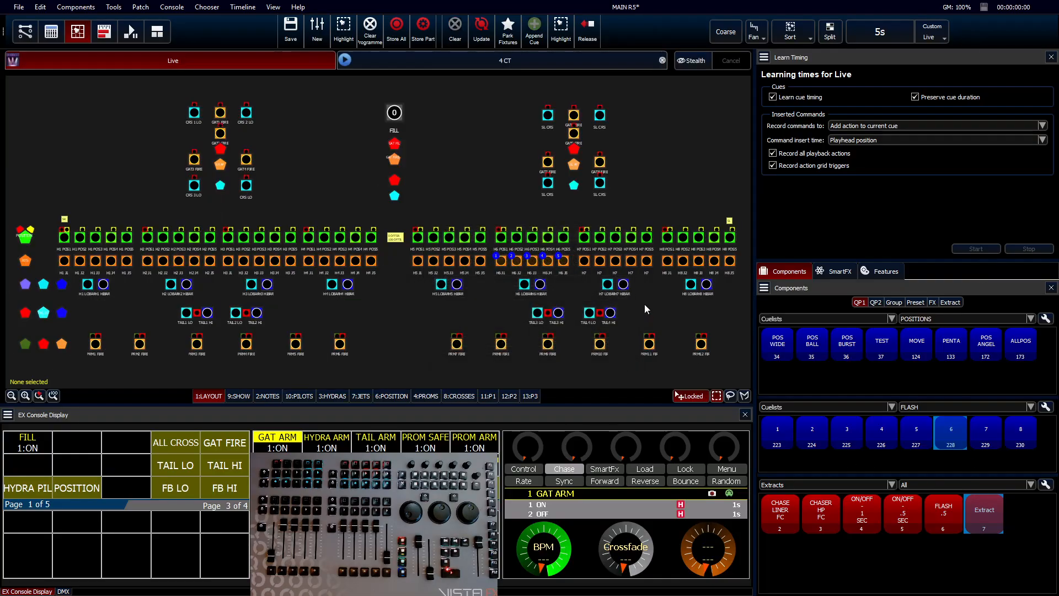
Edit cuelist 7 by applying the new extract to the five H7 jets in the layout, and save and release it.
{"action": "right_click", "coordinate": [971, 437]}
{"action": "left_click", "coordinate": [993, 255]}
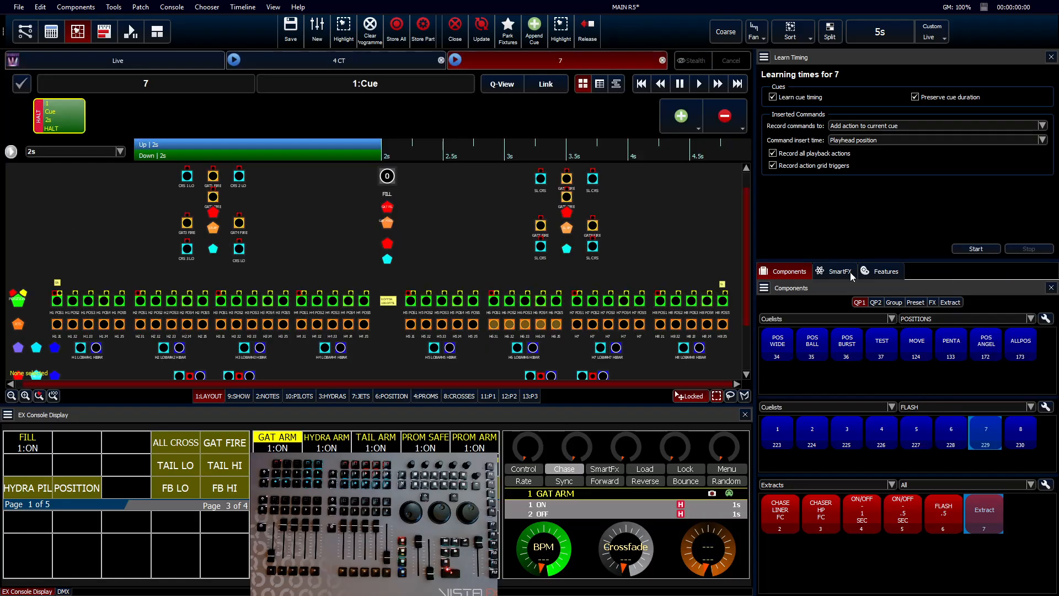
{"action": "left_click_drag", "start_coordinate": [571, 330], "coordinate": [641, 321]}
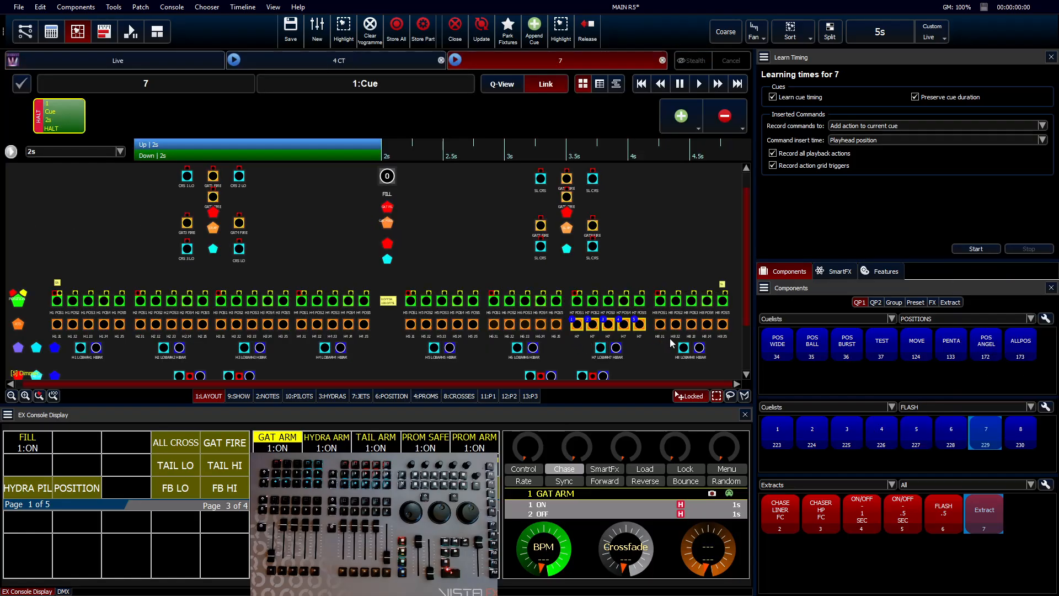
{"action": "left_click", "coordinate": [981, 515]}
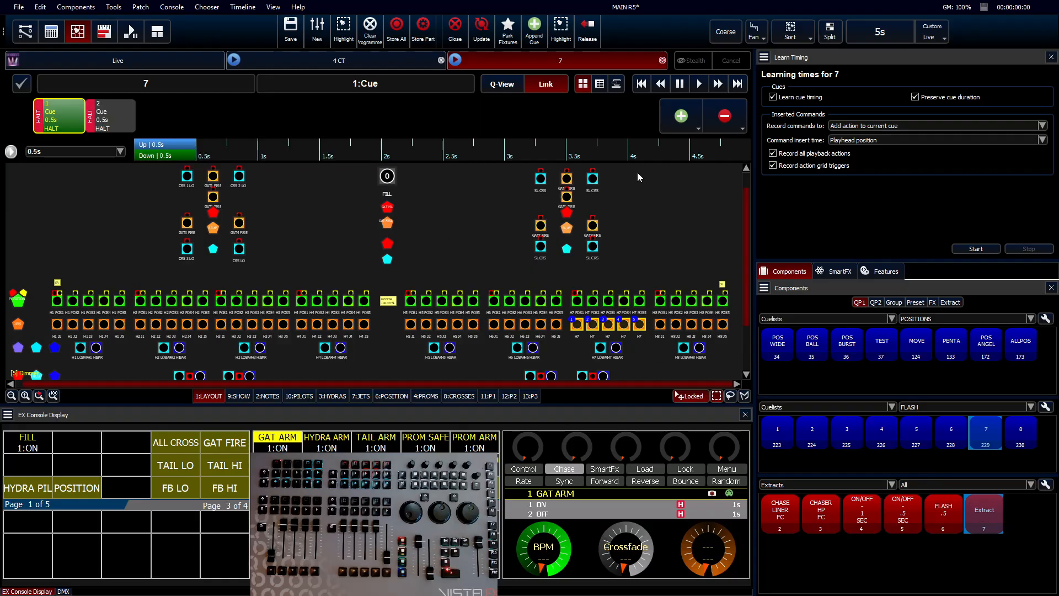
{"action": "left_click", "coordinate": [662, 60]}
{"action": "left_click", "coordinate": [517, 343]}
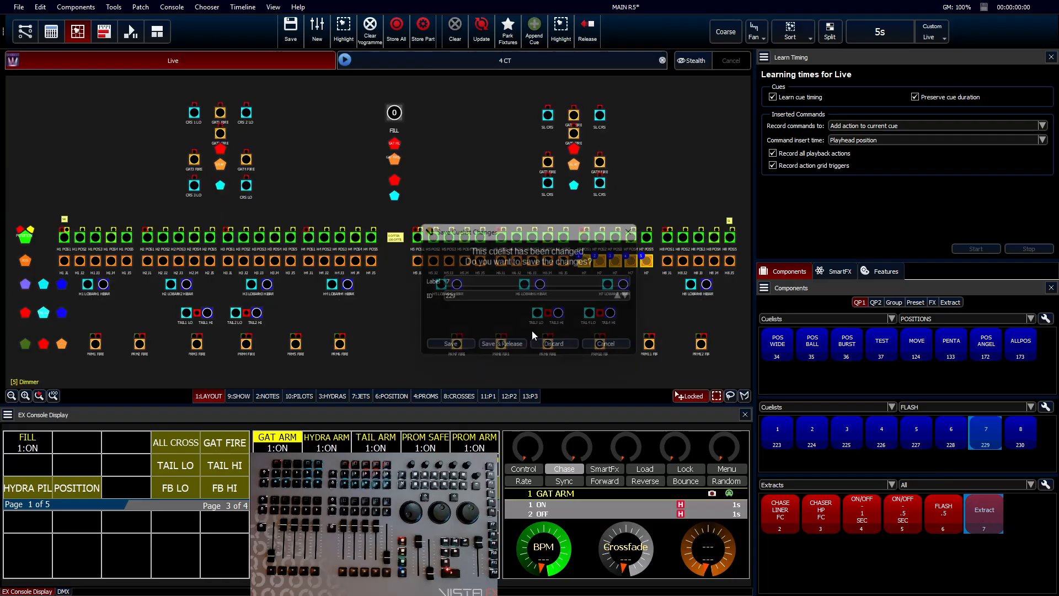
Edit cuelist 8 by applying the new extract to the five H8 jets in the layout, and save and release it.
{"action": "right_click", "coordinate": [1021, 435]}
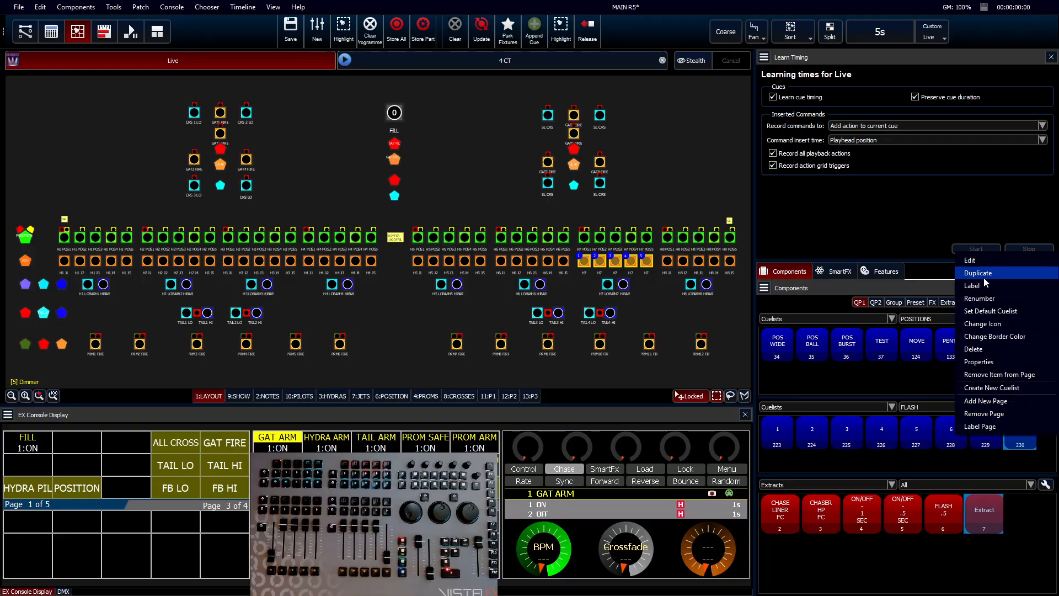
{"action": "left_click", "coordinate": [977, 260]}
{"action": "left_click_drag", "start_coordinate": [654, 329], "coordinate": [729, 328]}
{"action": "left_click", "coordinate": [952, 526]}
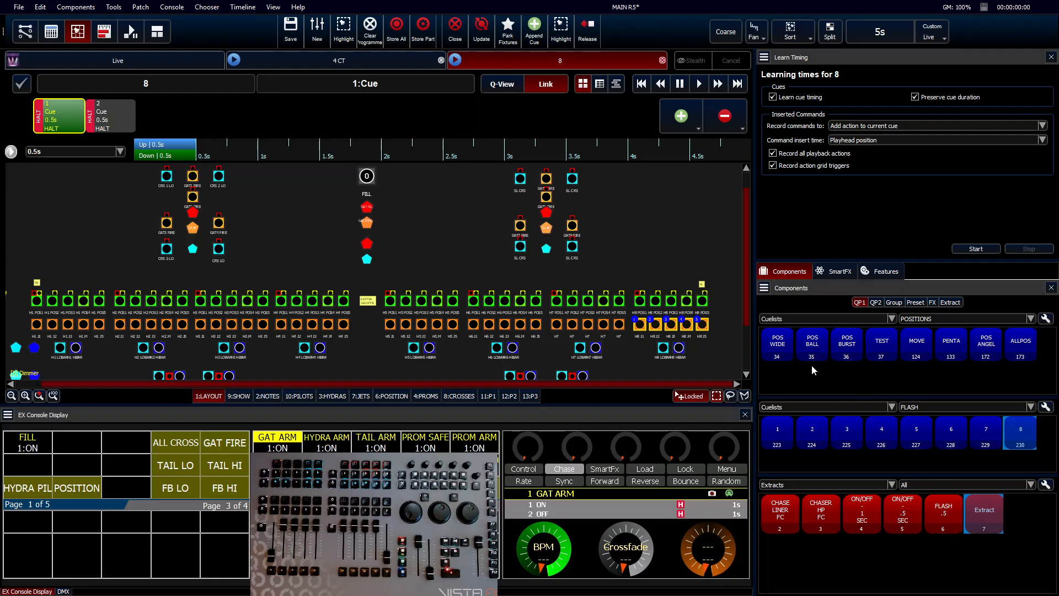
{"action": "left_click", "coordinate": [662, 60]}
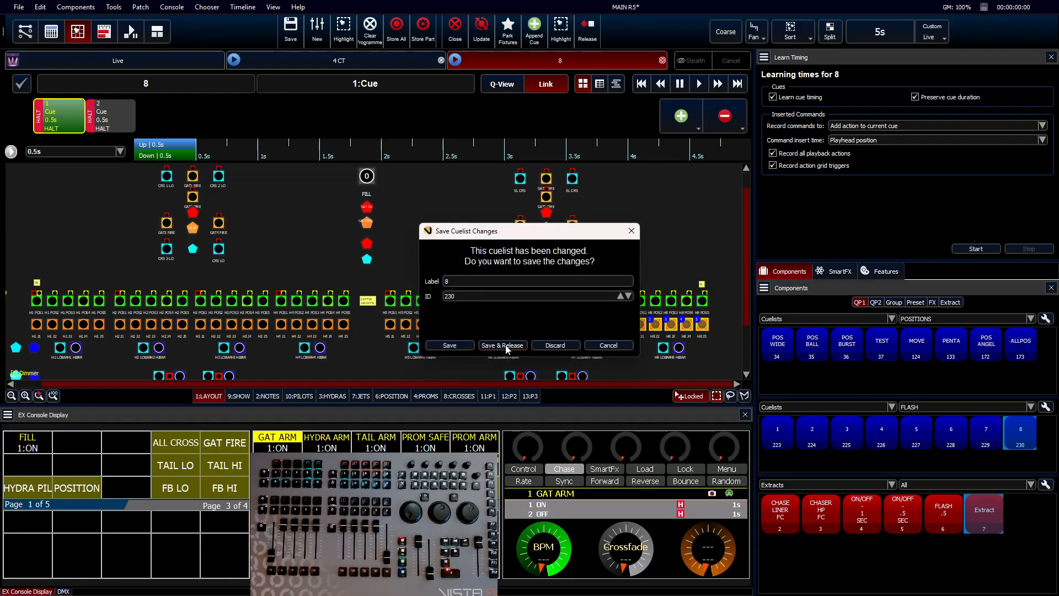
{"action": "left_click", "coordinate": [506, 346]}
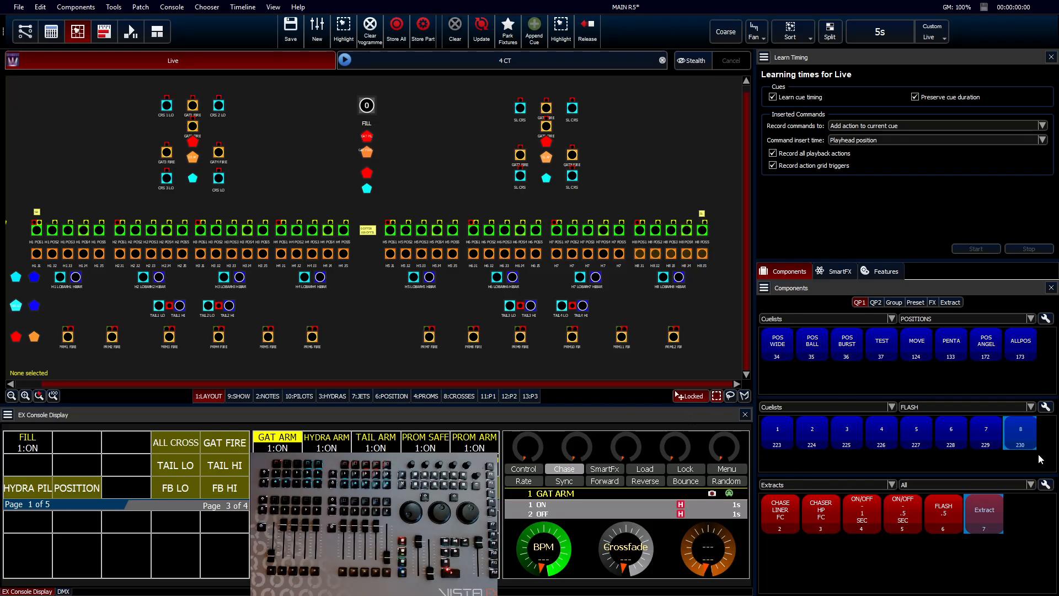
Show the FLASH cuelists in the console view and assign cuelists 1, 2 and 3 to lower playbacks 2, 3 and 4 of the first bank.
{"action": "left_click", "coordinate": [51, 31]}
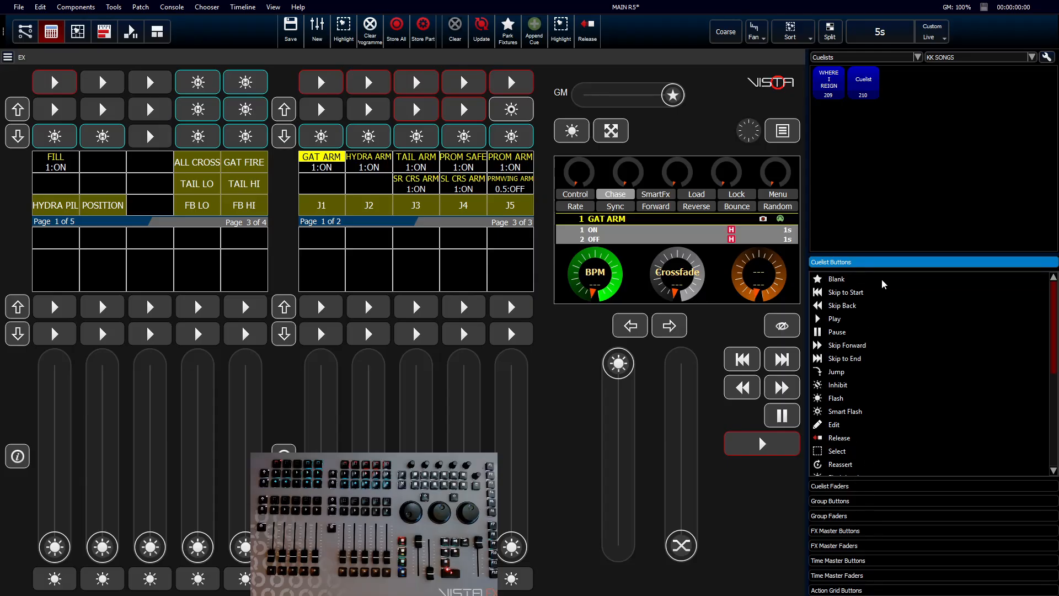
{"action": "left_click", "coordinate": [938, 58]}
{"action": "left_click", "coordinate": [973, 181]}
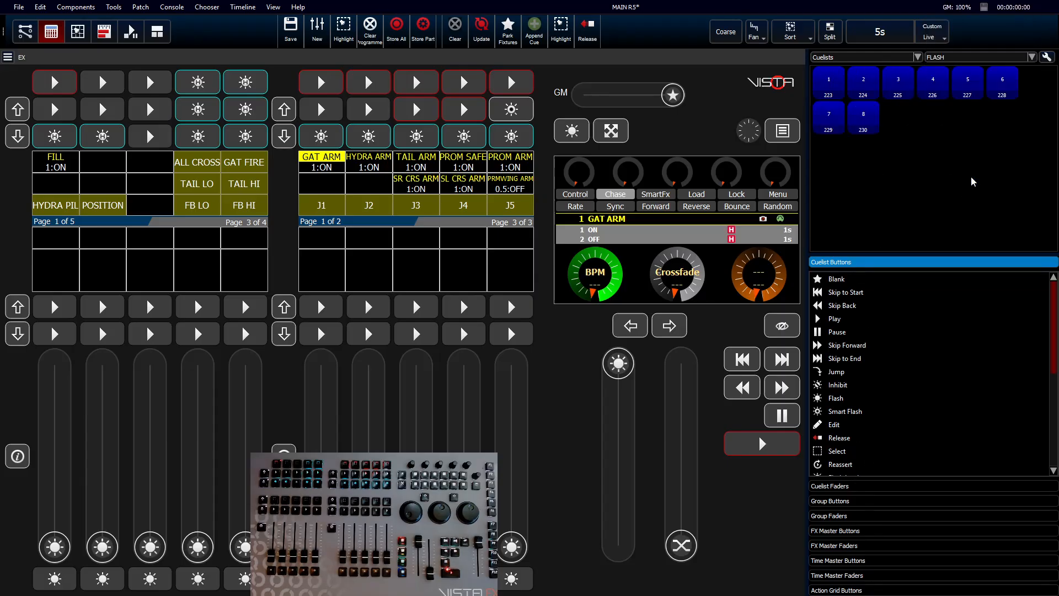
{"action": "left_click_drag", "start_coordinate": [829, 83], "coordinate": [103, 271]}
{"action": "left_click_drag", "start_coordinate": [863, 82], "coordinate": [150, 270]}
{"action": "left_click_drag", "start_coordinate": [900, 93], "coordinate": [210, 259]}
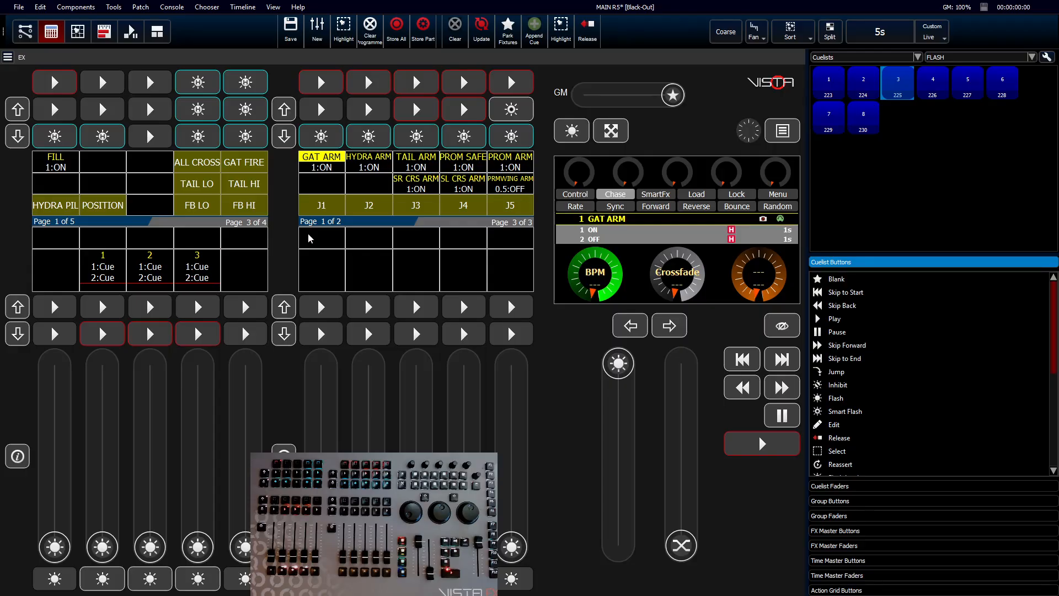
Assign cuelist 4 to the first bank's last lower playback and cuelists 5 to 8 to the second bank's first four.
{"action": "left_click_drag", "start_coordinate": [934, 88], "coordinate": [322, 271]}
{"action": "left_click_drag", "start_coordinate": [1003, 86], "coordinate": [369, 270]}
{"action": "left_click_drag", "start_coordinate": [829, 115], "coordinate": [417, 270]}
{"action": "left_click_drag", "start_coordinate": [863, 117], "coordinate": [463, 271]}
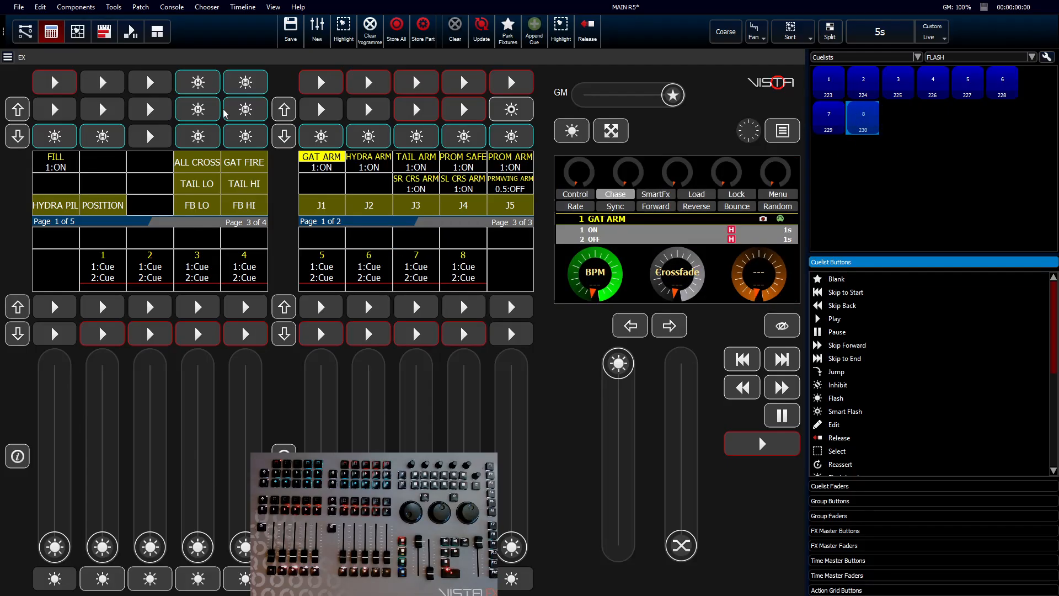
Return to the fixture layout view and create a new cuelist on the FLASH page with the default label.
{"action": "left_click", "coordinate": [80, 36]}
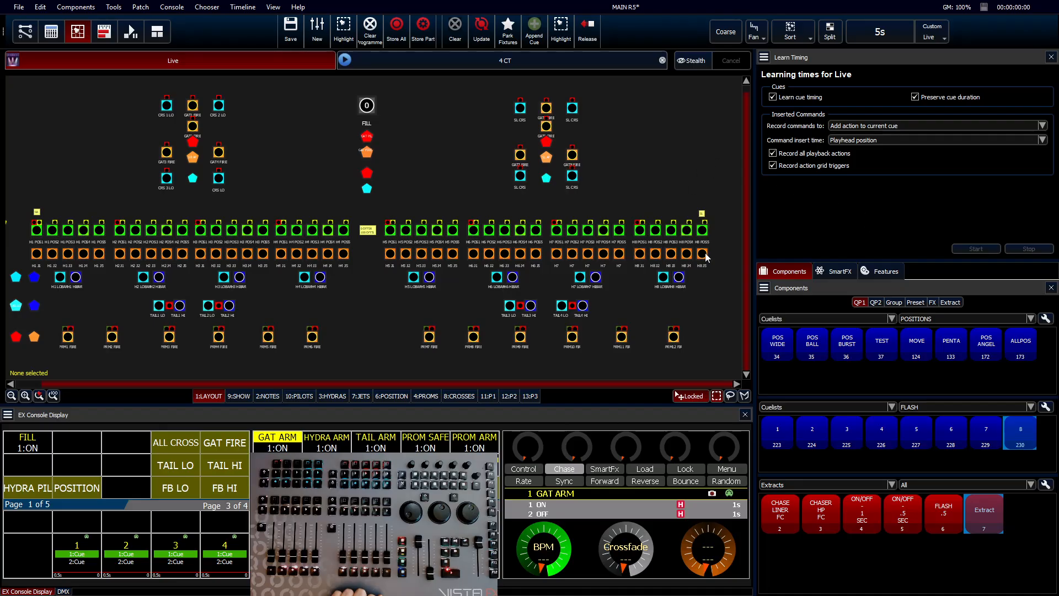
{"action": "right_click", "coordinate": [866, 465]}
{"action": "left_click", "coordinate": [889, 468]}
{"action": "left_click", "coordinate": [522, 299]}
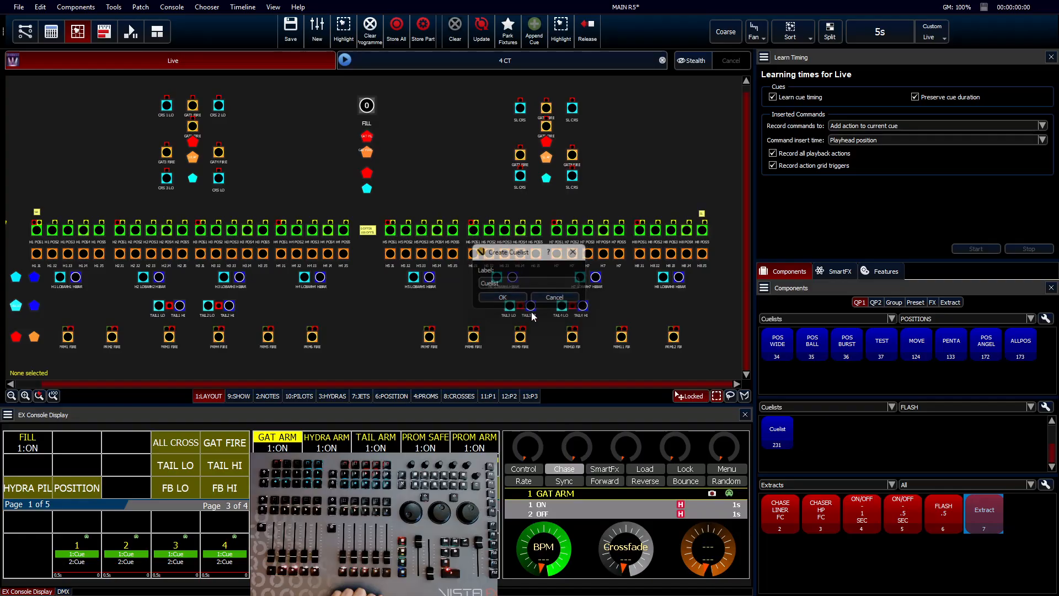
Open the new cuelist for editing and set its first cue's time to 15 seconds.
{"action": "right_click", "coordinate": [793, 439]}
{"action": "left_click", "coordinate": [823, 264]}
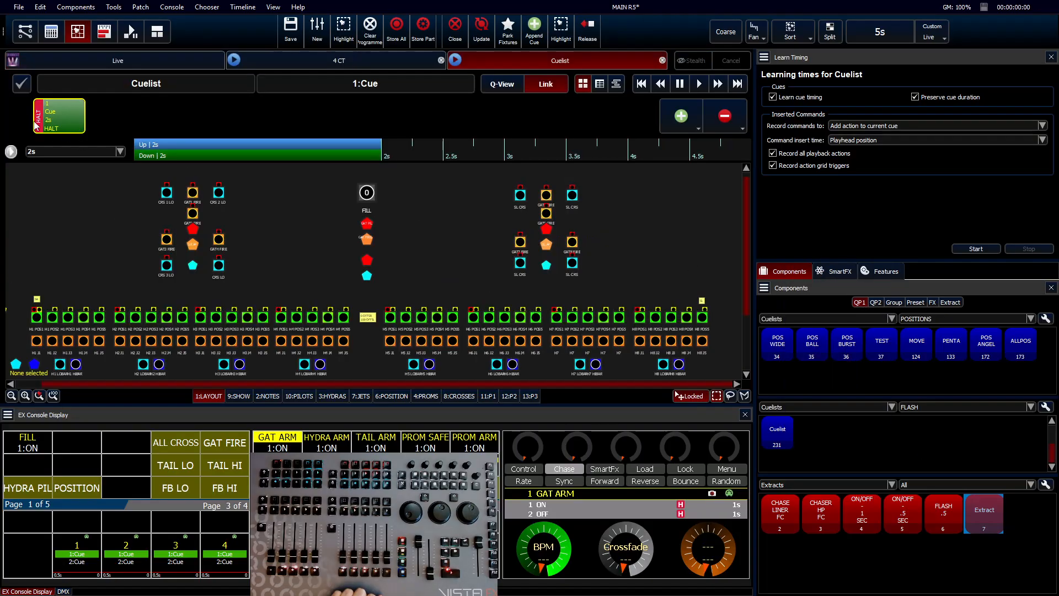
{"action": "double_click", "coordinate": [58, 120]}
{"action": "type", "text": "15"}
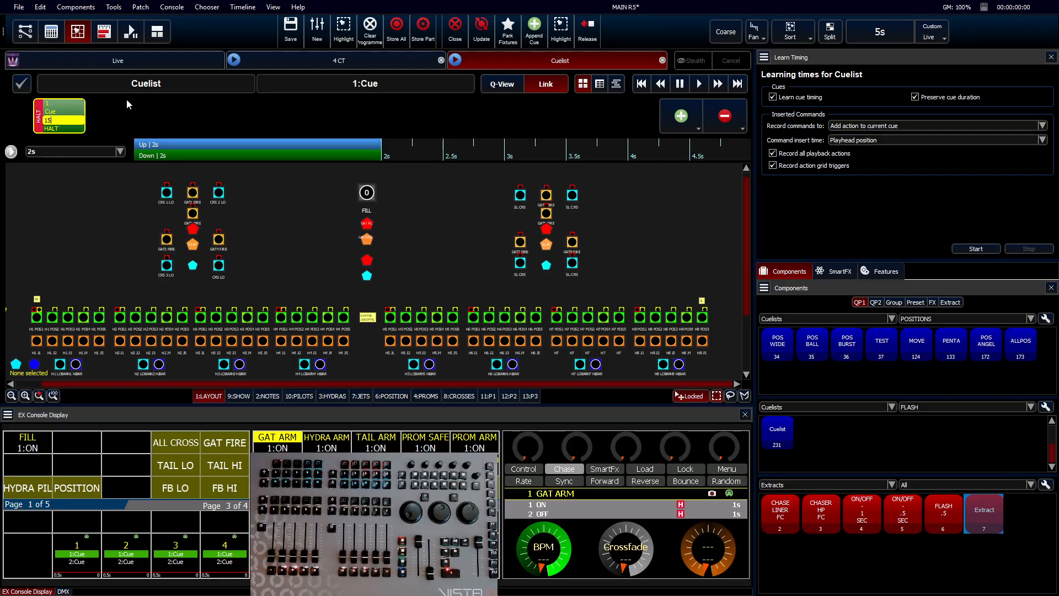
{"action": "key", "text": "Return"}
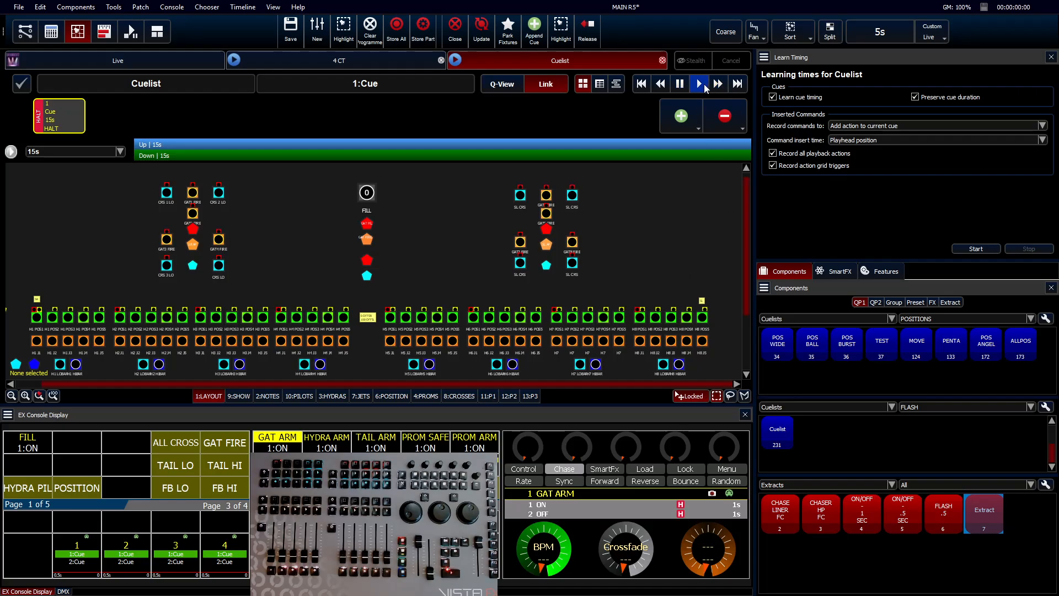
Run Learn Timing on the 15-second cue to record the flash playback actions, stop it, and return the cuelist to its start.
{"action": "left_click", "coordinate": [977, 249]}
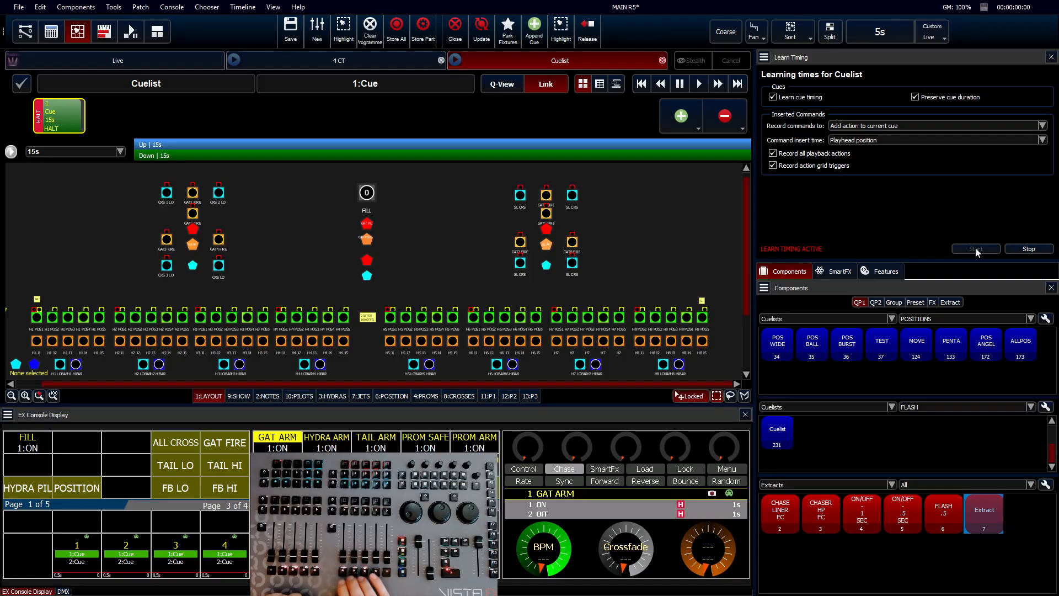
{"action": "left_click", "coordinate": [1030, 249]}
{"action": "left_click", "coordinate": [642, 85]}
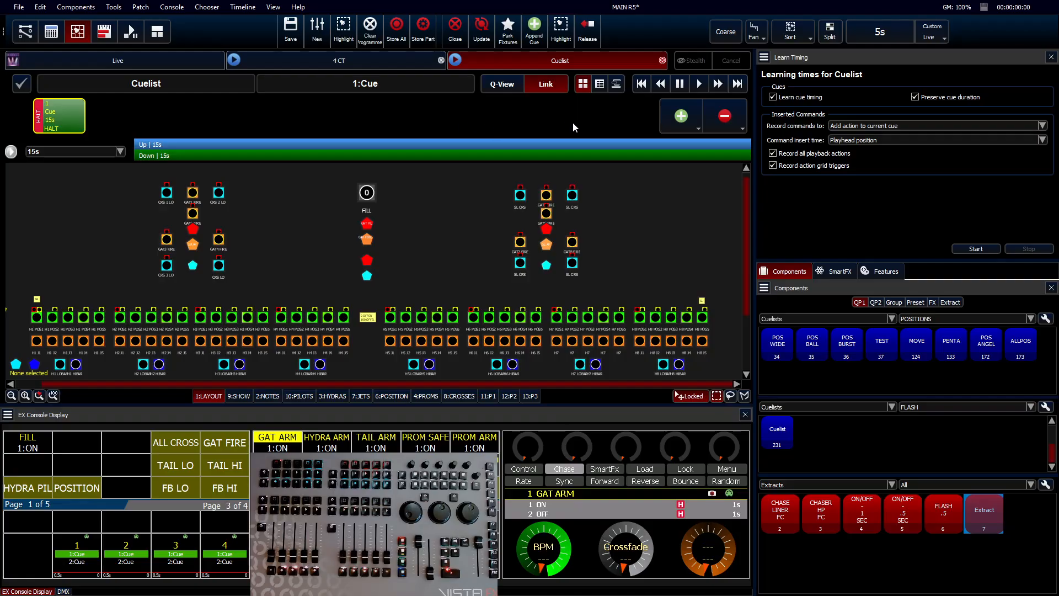
Close the recorded cuelist's editor and release the running flash playbacks.
{"action": "left_click", "coordinate": [663, 60]}
{"action": "left_click", "coordinate": [516, 347]}
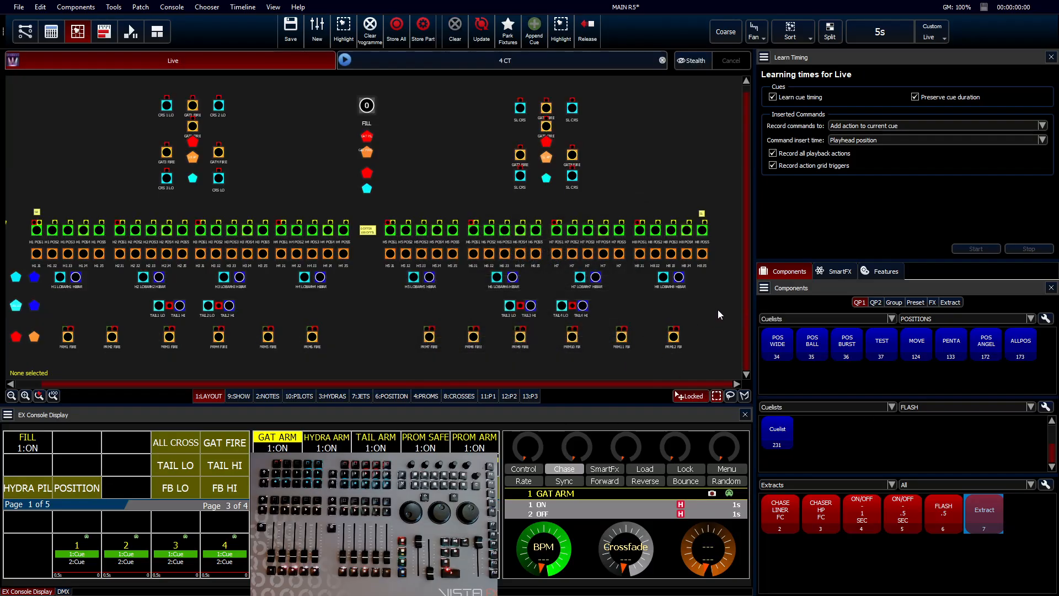
{"action": "key", "text": "r"}
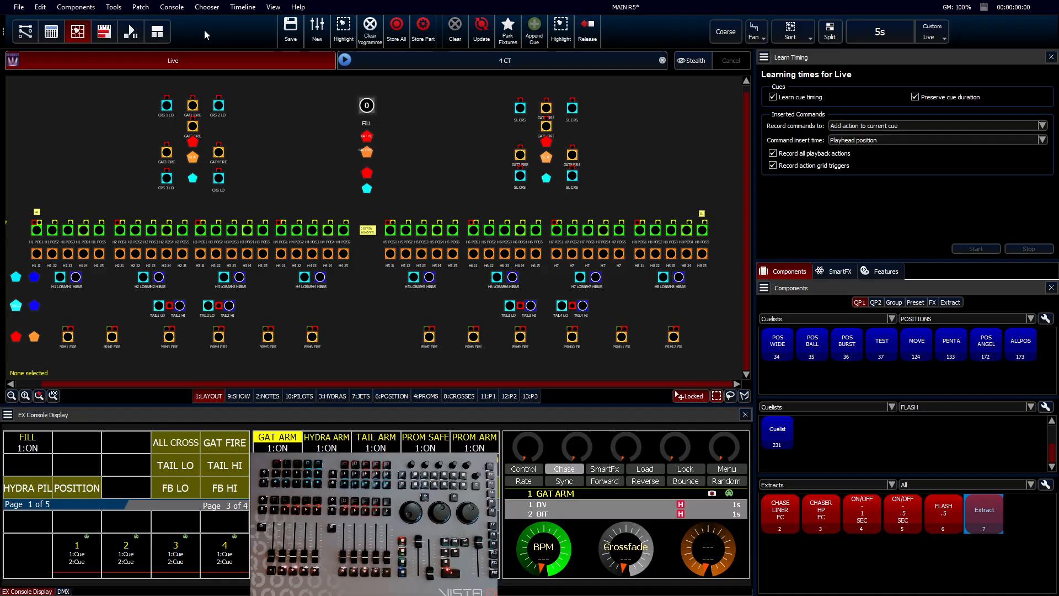
Create a new action grid with 8 columns and 8 rows, then move and enlarge its window so the whole grid fits.
{"action": "left_click", "coordinate": [273, 6]}
{"action": "mouse_move", "coordinate": [297, 8]}
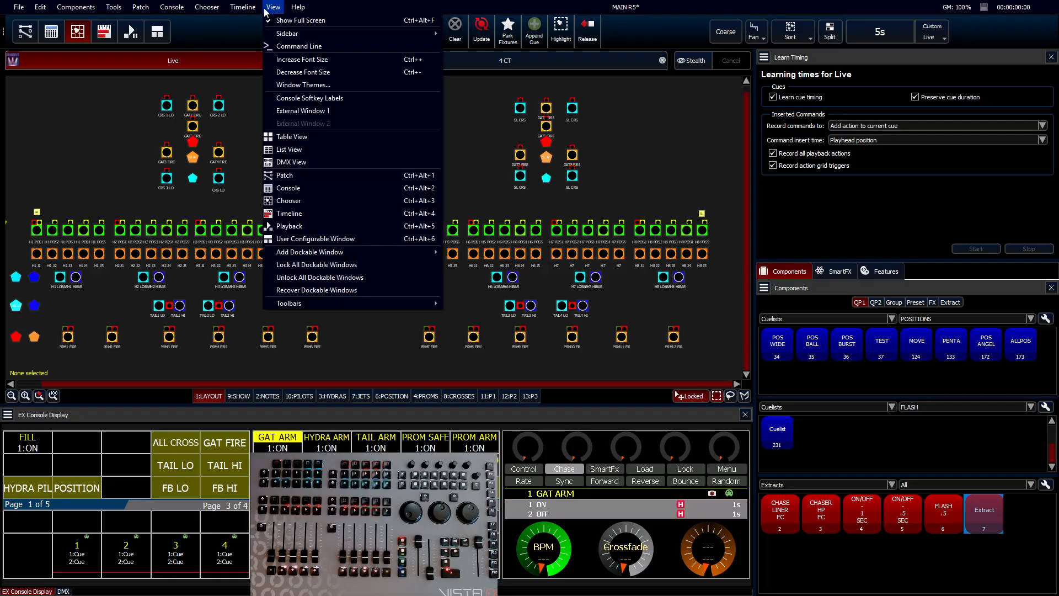
{"action": "mouse_move", "coordinate": [326, 251]}
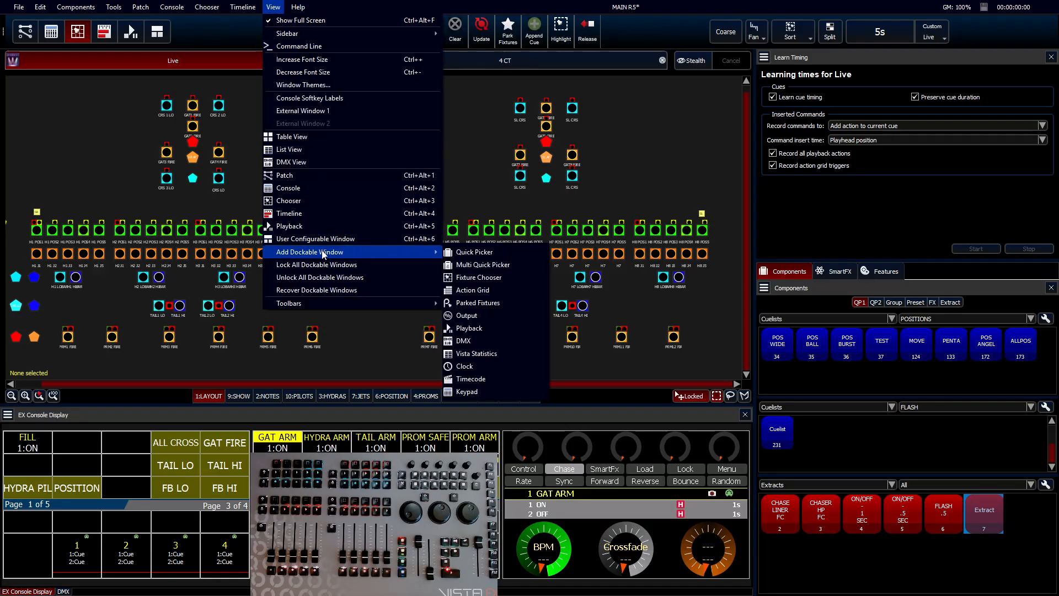
{"action": "left_click", "coordinate": [485, 291]}
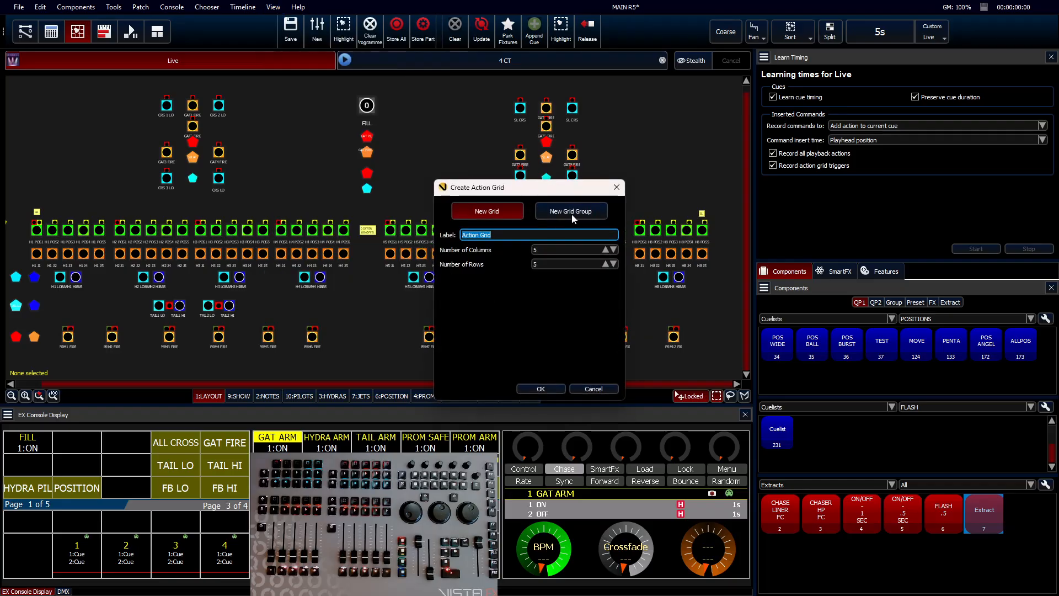
{"action": "left_click", "coordinate": [606, 251]}
{"action": "left_click", "coordinate": [606, 251]}
{"action": "left_click", "coordinate": [606, 251]}
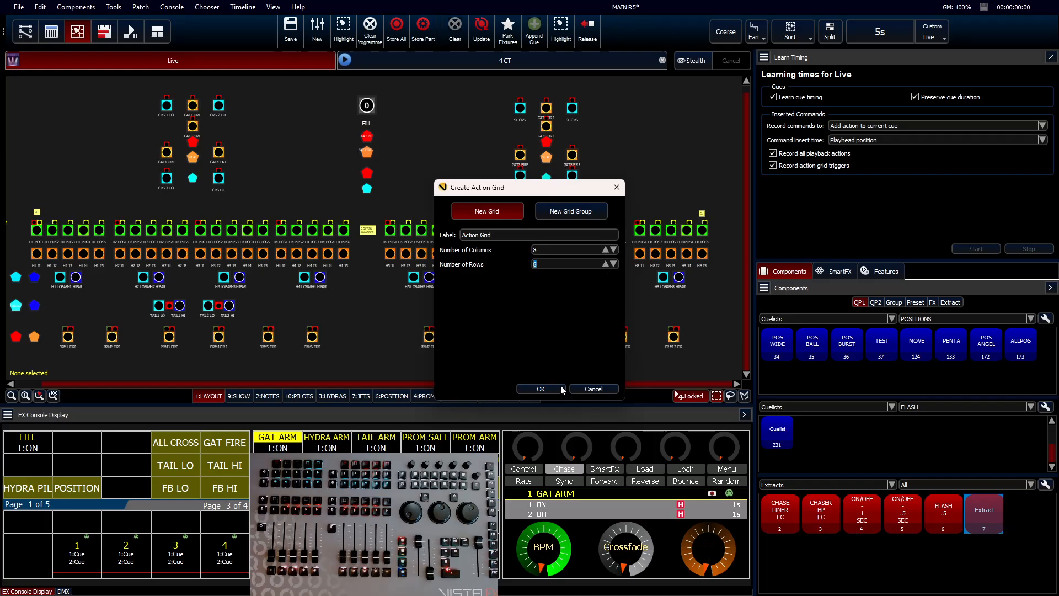
{"action": "left_click", "coordinate": [541, 389]}
{"action": "left_click_drag", "start_coordinate": [658, 304], "coordinate": [382, 108]}
{"action": "left_click_drag", "start_coordinate": [484, 296], "coordinate": [676, 571]}
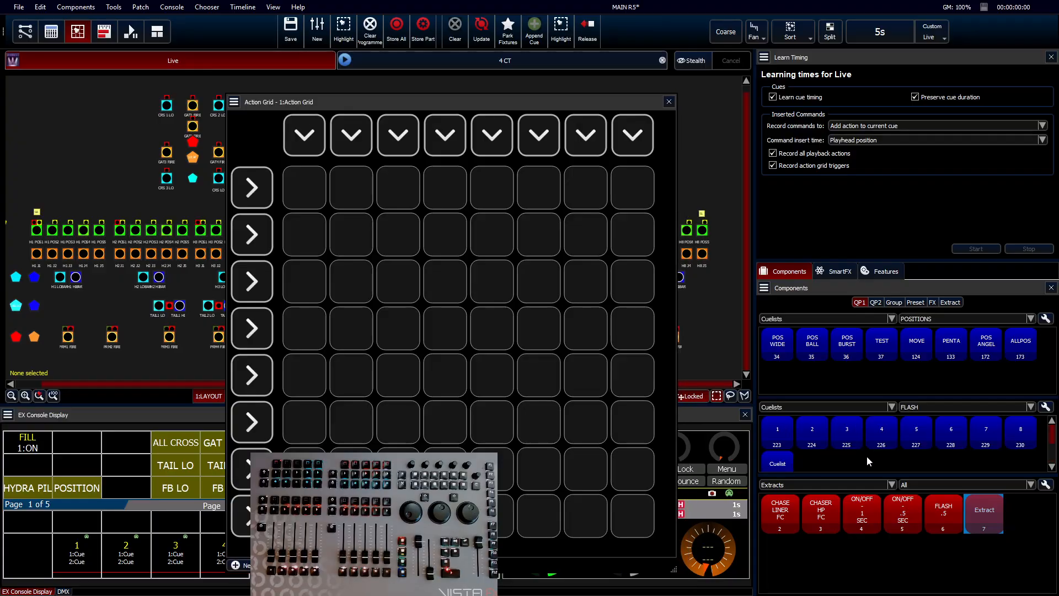
Place FLASH cuelists 1 to 8 in order down the first column of the action grid.
{"action": "left_click", "coordinate": [783, 433]}
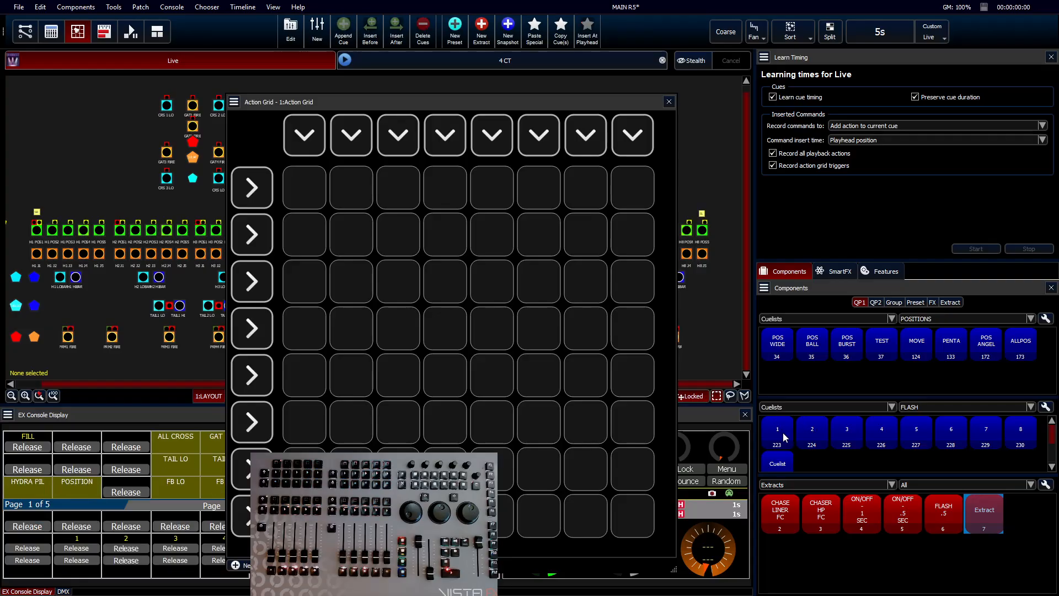
{"action": "left_click_drag", "start_coordinate": [366, 223], "coordinate": [304, 187]}
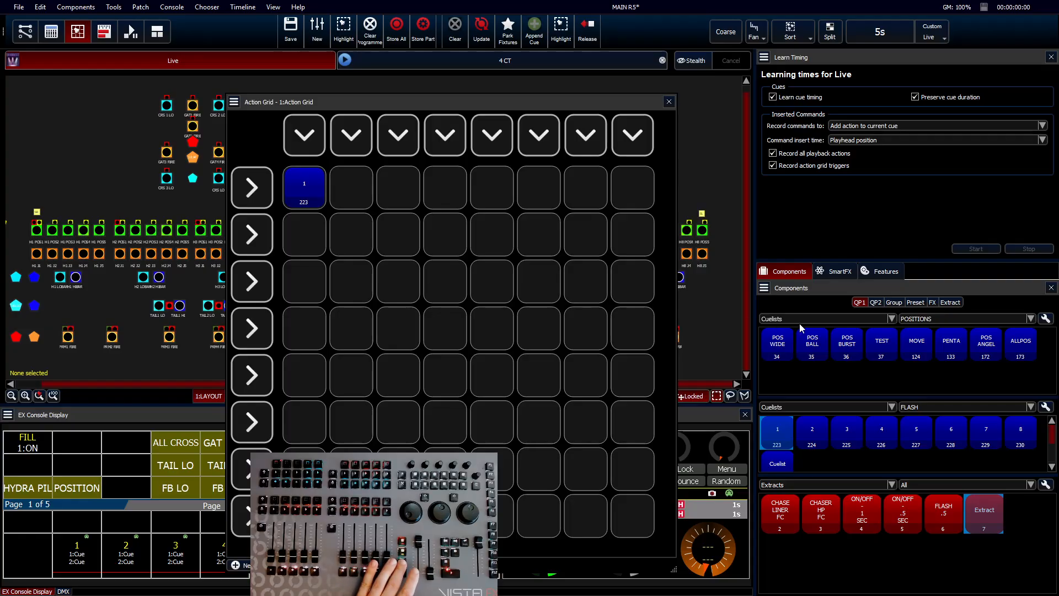
{"action": "left_click_drag", "start_coordinate": [812, 433], "coordinate": [304, 234]}
{"action": "left_click_drag", "start_coordinate": [834, 435], "coordinate": [304, 281]}
{"action": "left_click_drag", "start_coordinate": [887, 440], "coordinate": [304, 329]}
{"action": "left_click_drag", "start_coordinate": [905, 442], "coordinate": [307, 376]}
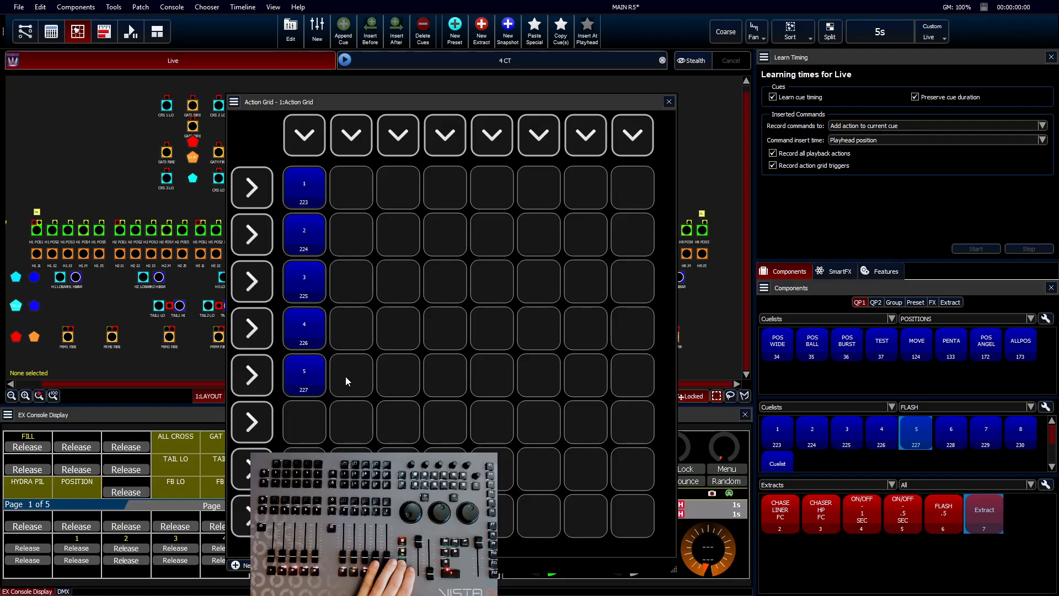
{"action": "left_click_drag", "start_coordinate": [952, 436], "coordinate": [305, 422]}
{"action": "left_click_drag", "start_coordinate": [986, 436], "coordinate": [304, 469]}
{"action": "left_click", "coordinate": [1030, 439]}
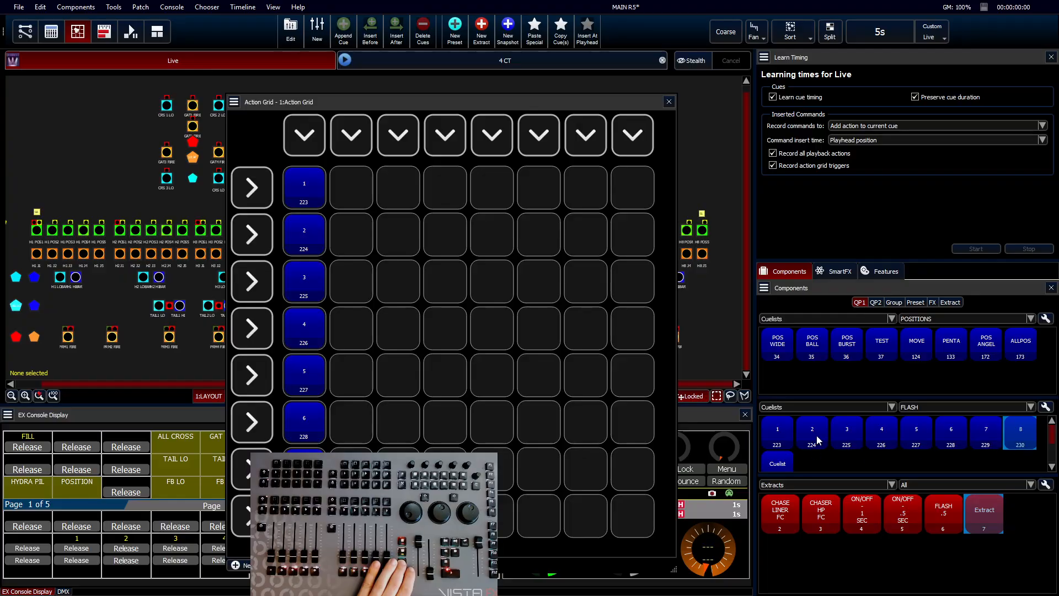
Add cuelists 2 to 4 beside cuelist 1 in the grid's first row and 6 to 8 beside cuelist 5 in its fifth row.
{"action": "left_click_drag", "start_coordinate": [818, 439], "coordinate": [406, 226]}
{"action": "left_click_drag", "start_coordinate": [861, 439], "coordinate": [397, 187]}
{"action": "left_click_drag", "start_coordinate": [881, 448], "coordinate": [459, 200]}
{"action": "left_click_drag", "start_coordinate": [952, 442], "coordinate": [359, 378]}
{"action": "left_click_drag", "start_coordinate": [987, 436], "coordinate": [462, 379]}
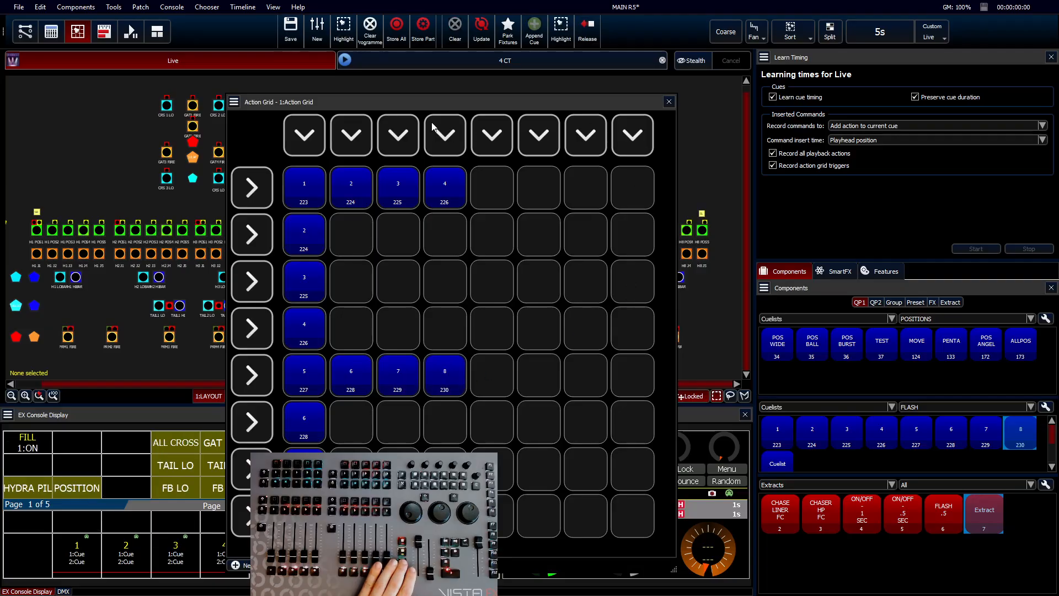
Dock the action grid beside the fixture layout and reduce its cell size until all eight columns fit.
{"action": "left_click_drag", "start_coordinate": [437, 103], "coordinate": [17, 285]}
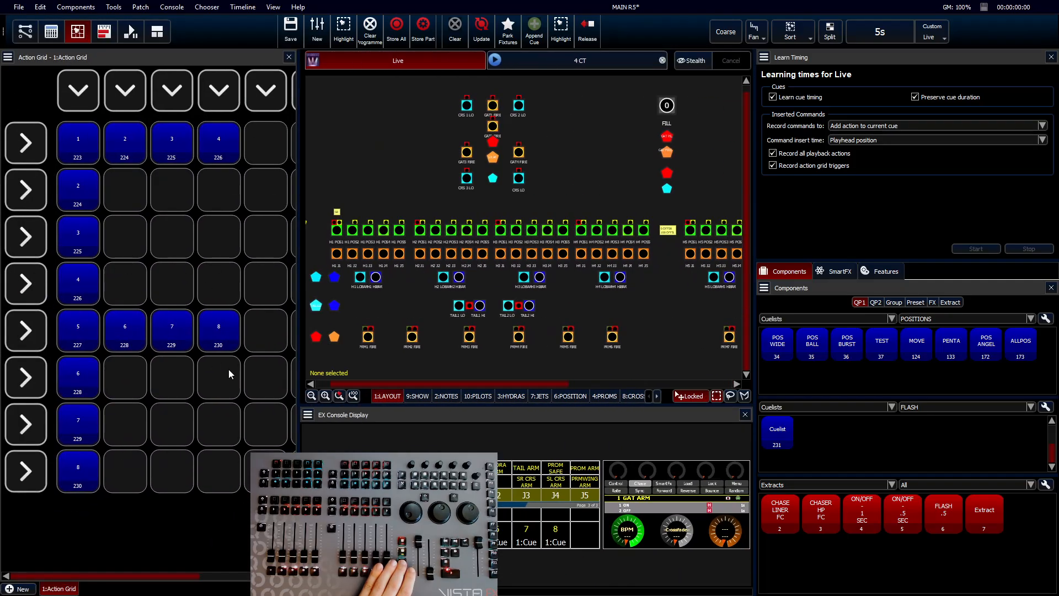
{"action": "left_click", "coordinate": [8, 57]}
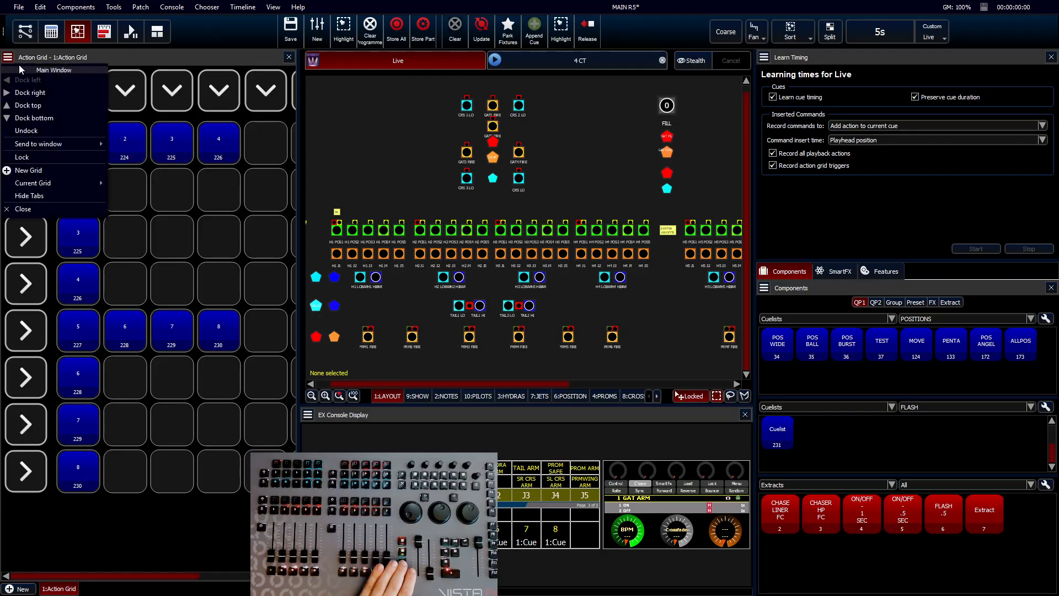
{"action": "mouse_move", "coordinate": [48, 184]}
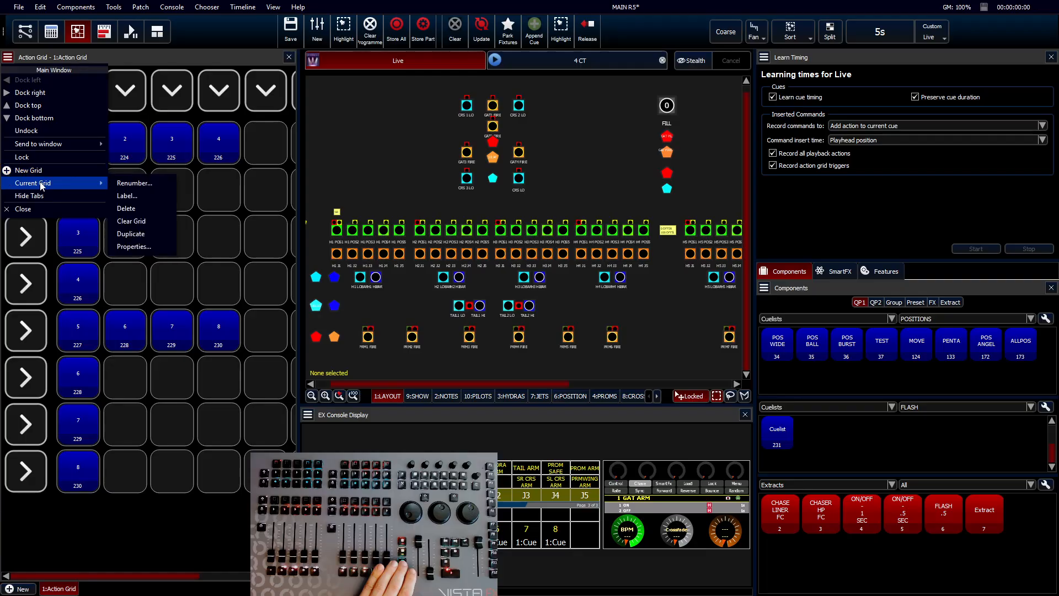
{"action": "left_click", "coordinate": [130, 249]}
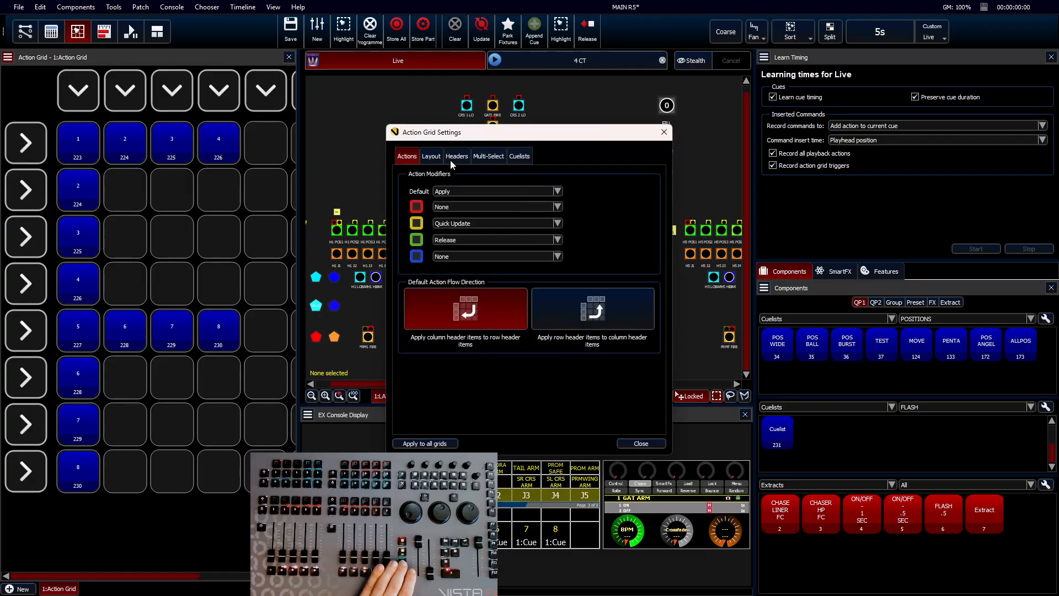
{"action": "left_click", "coordinate": [433, 157]}
{"action": "left_click_drag", "start_coordinate": [587, 212], "coordinate": [525, 213]}
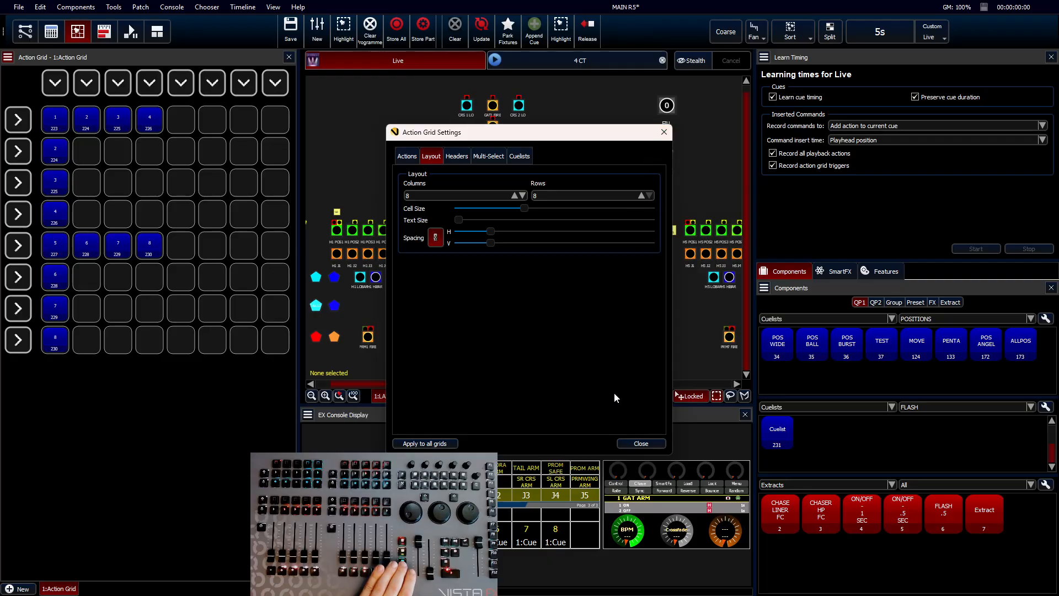
{"action": "left_click", "coordinate": [629, 445]}
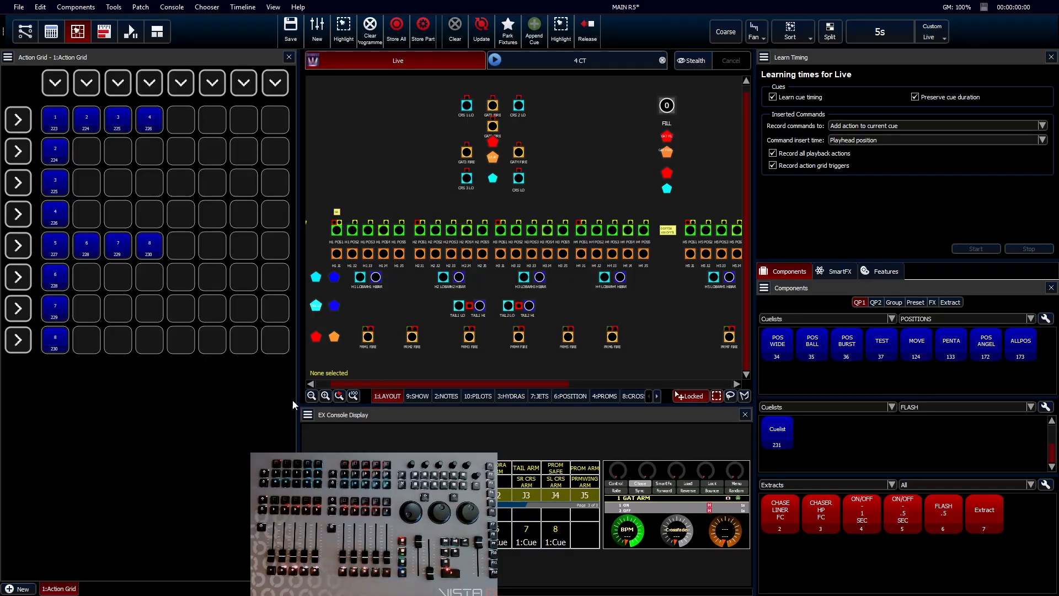
{"action": "left_click", "coordinate": [353, 396]}
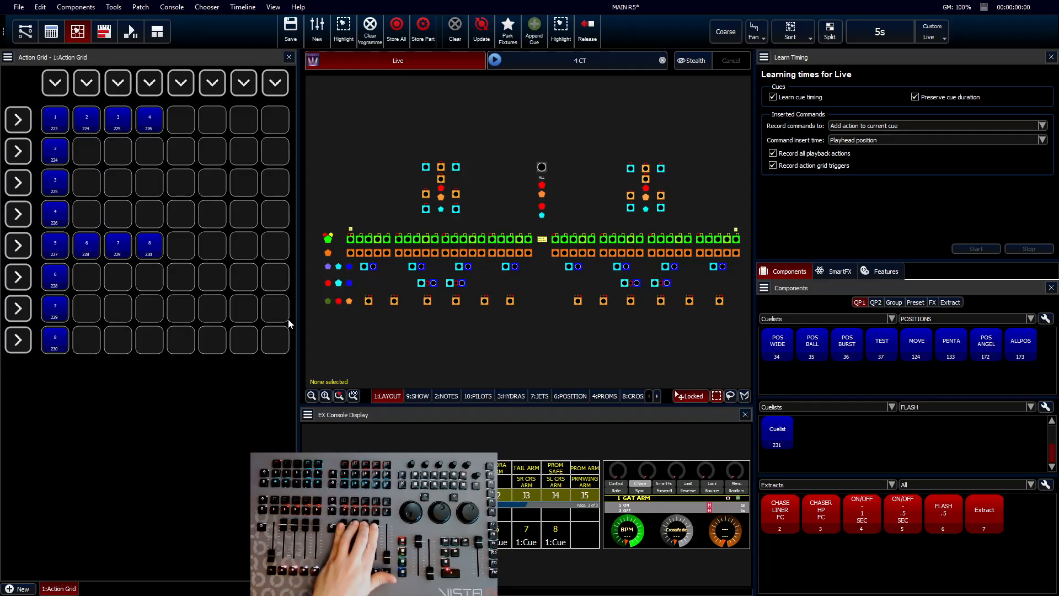
Test the action grid by triggering cuelists 1 to 4 individually, the whole first column, and the first and fifth rows.
{"action": "left_click", "coordinate": [56, 126]}
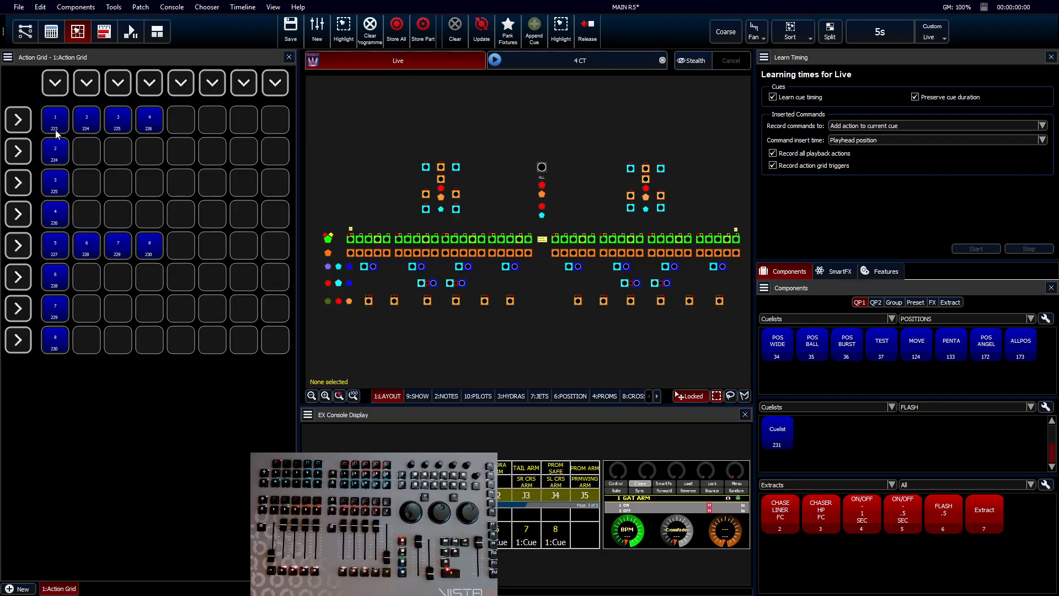
{"action": "left_click", "coordinate": [56, 160]}
{"action": "left_click", "coordinate": [56, 193]}
{"action": "left_click", "coordinate": [53, 227]}
{"action": "left_click", "coordinate": [59, 89]}
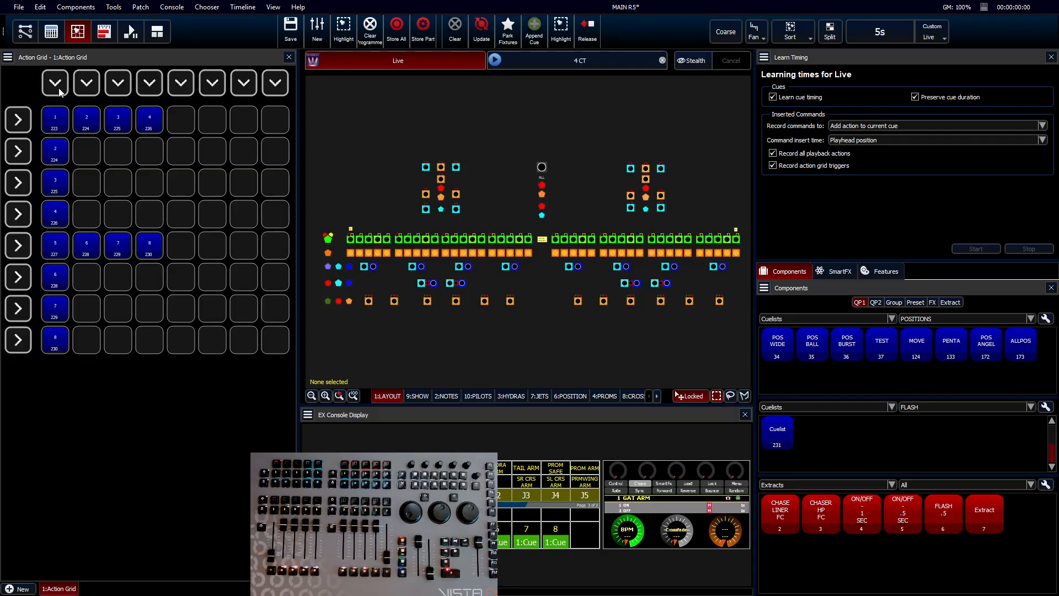
{"action": "left_click", "coordinate": [59, 89]}
{"action": "left_click", "coordinate": [21, 127]}
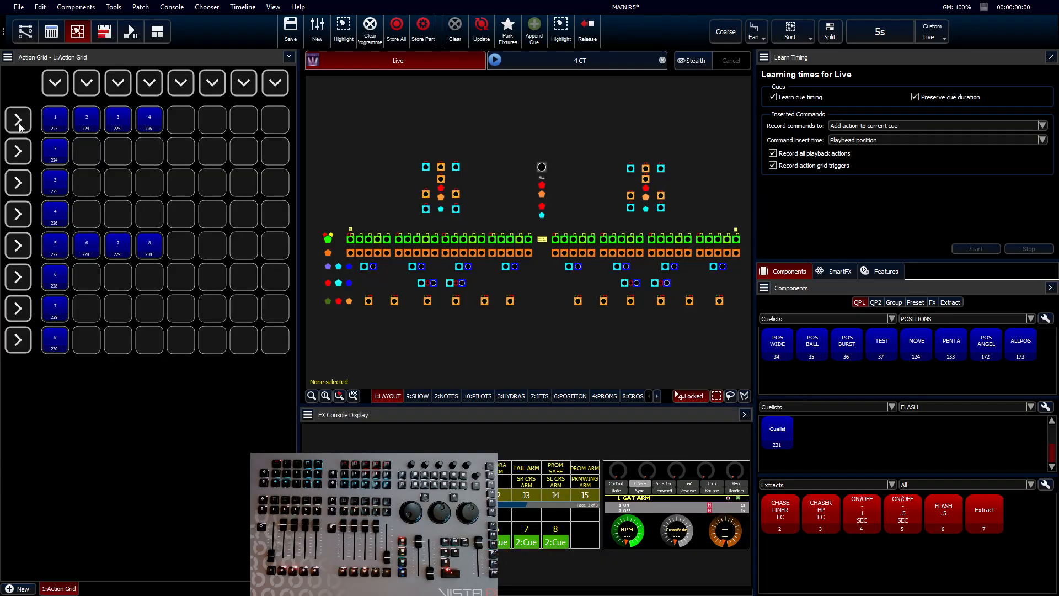
{"action": "left_click", "coordinate": [20, 243]}
{"action": "left_click", "coordinate": [20, 243]}
Create another cuelist on the FLASH page with the default label.
{"action": "right_click", "coordinate": [834, 451]}
{"action": "left_click", "coordinate": [850, 465]}
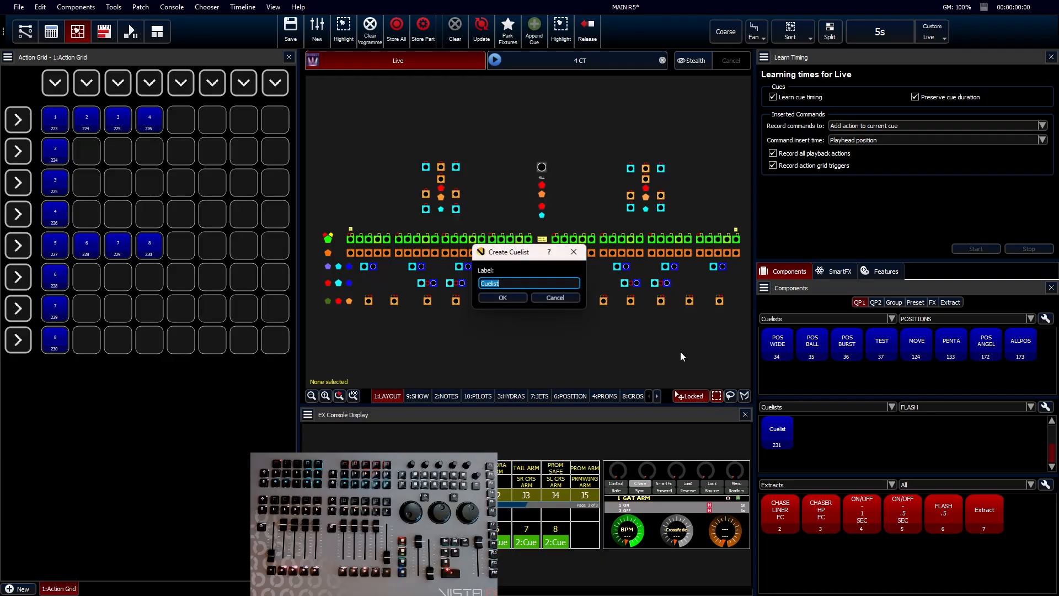
{"action": "left_click", "coordinate": [502, 298]}
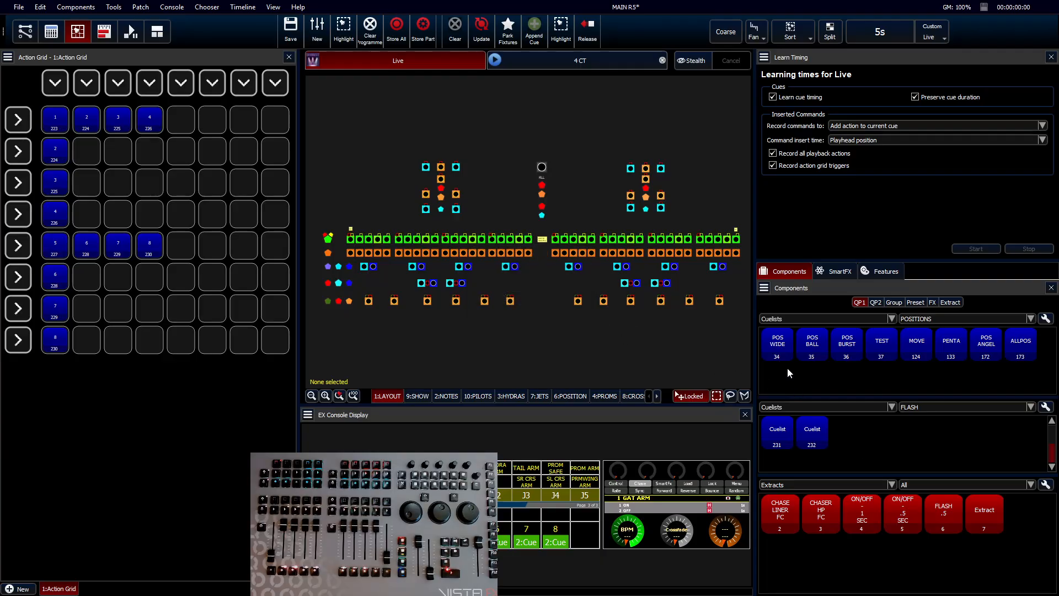
Open the new cuelist 232 for editing and set its first cue's time to 15 seconds.
{"action": "right_click", "coordinate": [818, 426]}
{"action": "left_click", "coordinate": [839, 262]}
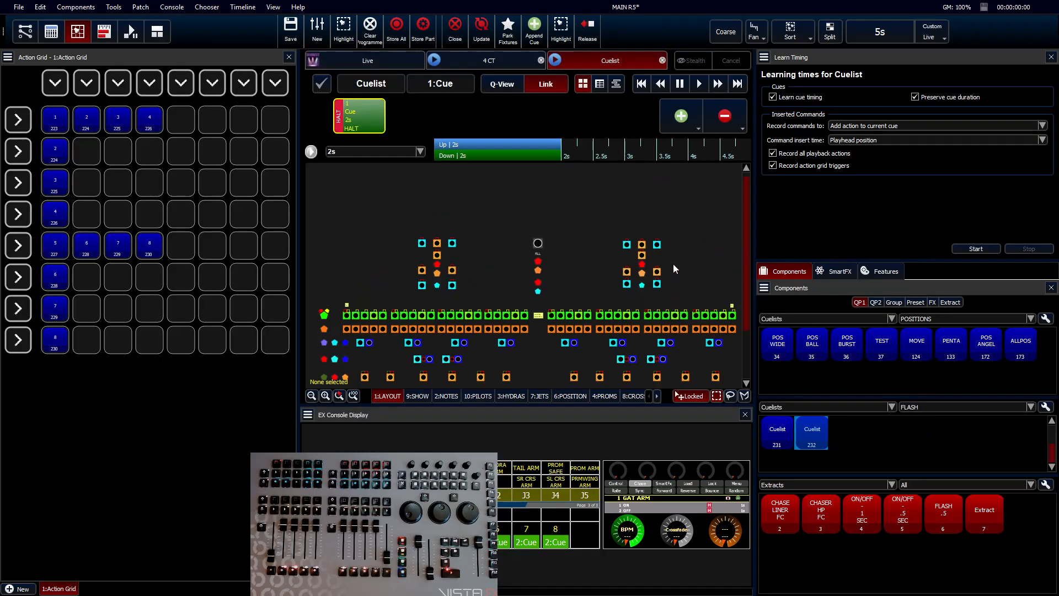
{"action": "double_click", "coordinate": [363, 119]}
{"action": "type", "text": "15"}
{"action": "key", "text": "Return"}
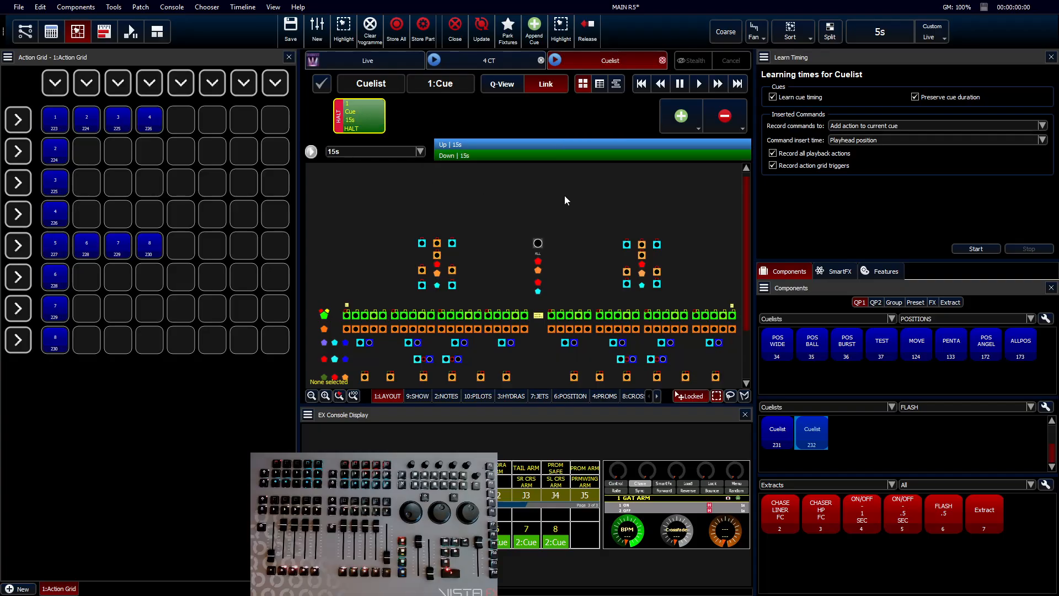
Run Learn Timing from the cuelist's start while triggering the grid's column, rows and cells, stop it, and return to the start.
{"action": "left_click", "coordinate": [640, 88]}
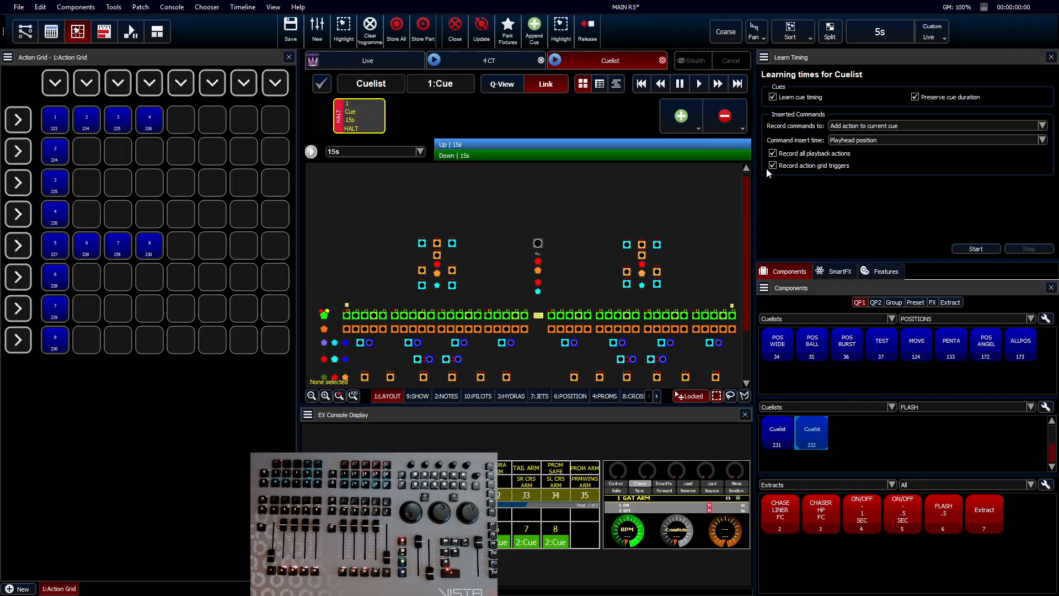
{"action": "left_click", "coordinate": [978, 249]}
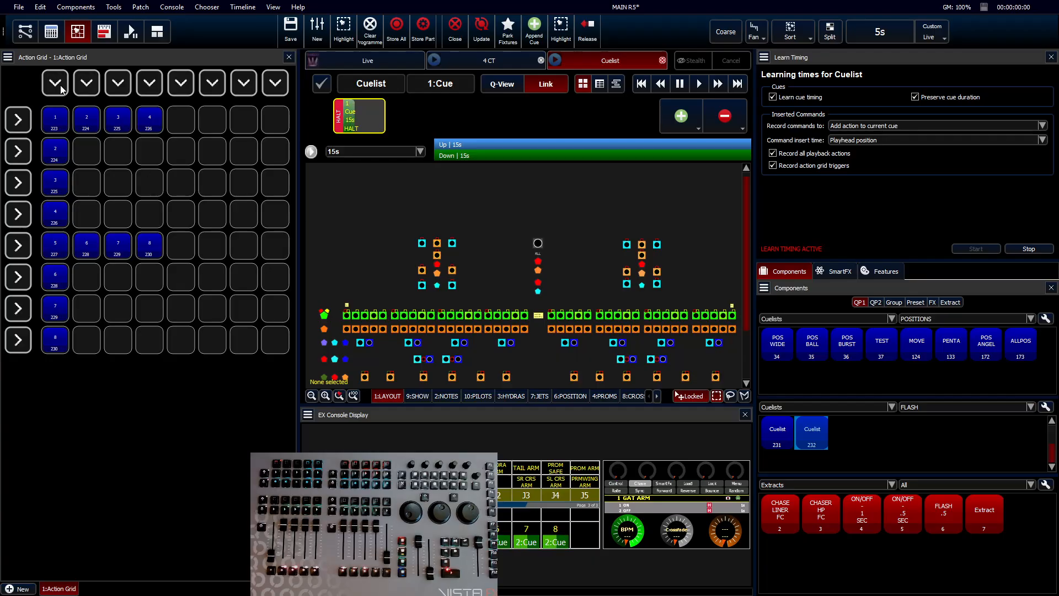
{"action": "left_click", "coordinate": [20, 121]}
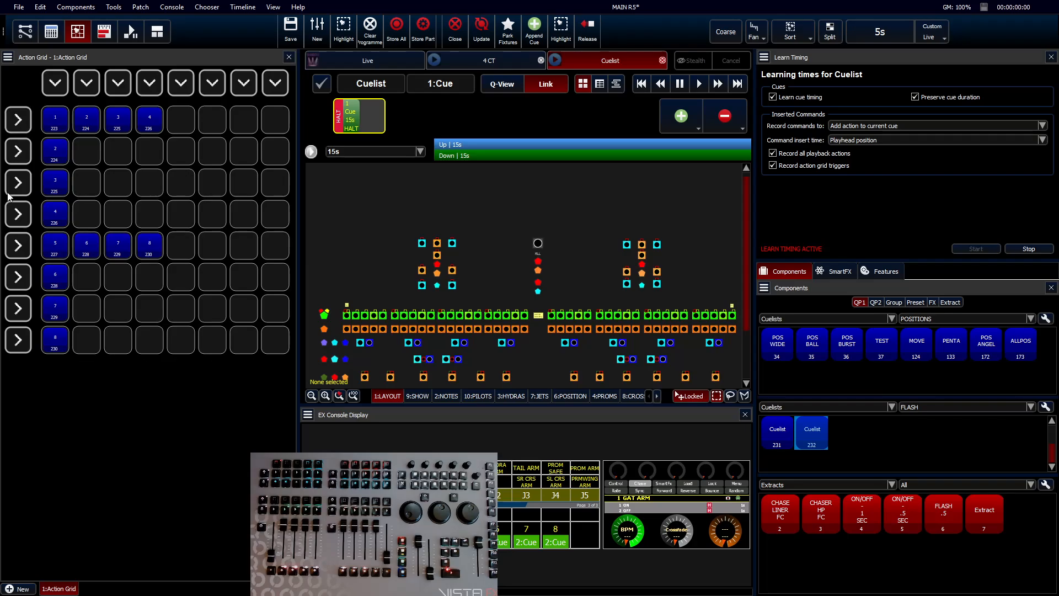
{"action": "left_click", "coordinate": [19, 246]}
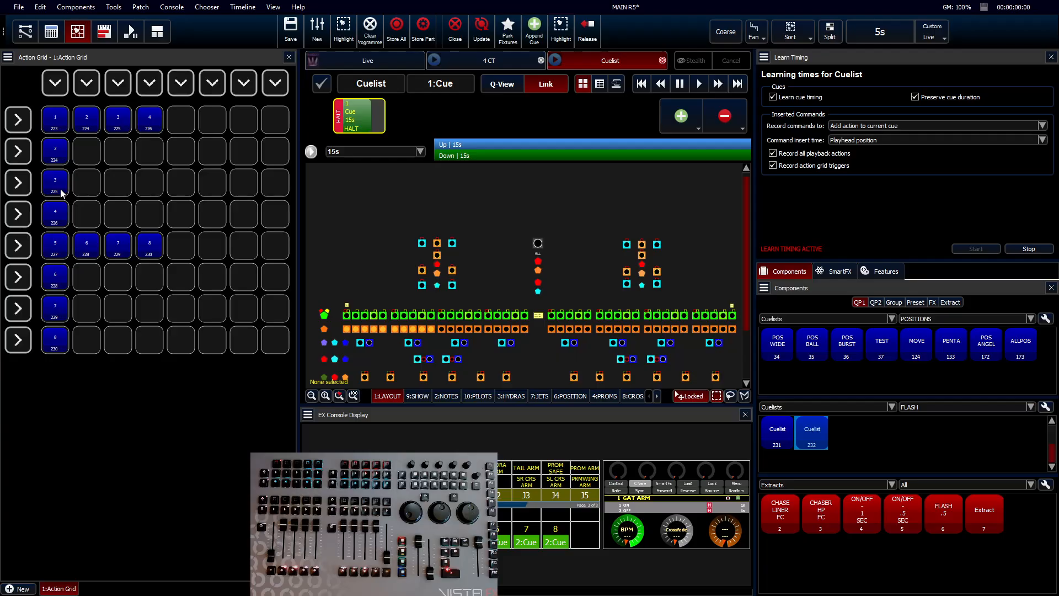
{"action": "left_click", "coordinate": [55, 307]}
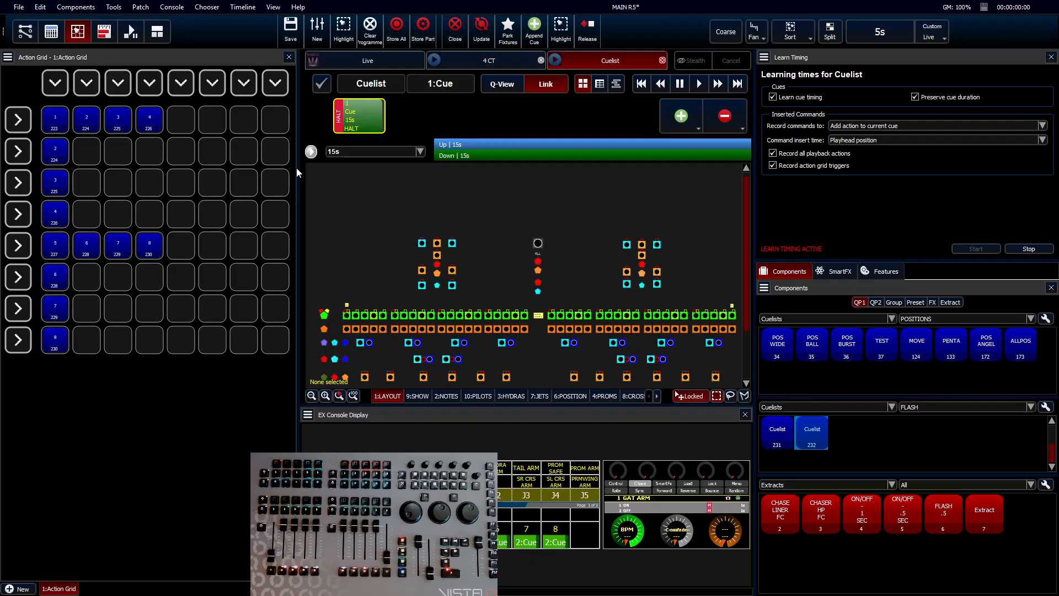
{"action": "left_click", "coordinate": [1030, 249]}
{"action": "left_click", "coordinate": [645, 86]}
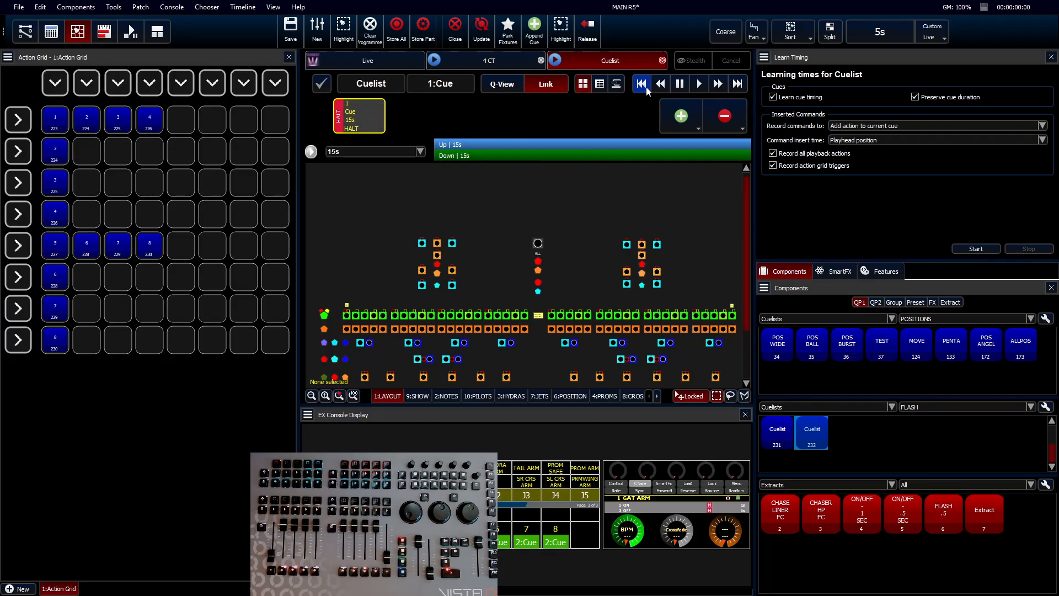
Close the action grid and fit the whole fixture layout in view.
{"action": "left_click", "coordinate": [289, 57]}
{"action": "left_click", "coordinate": [56, 395]}
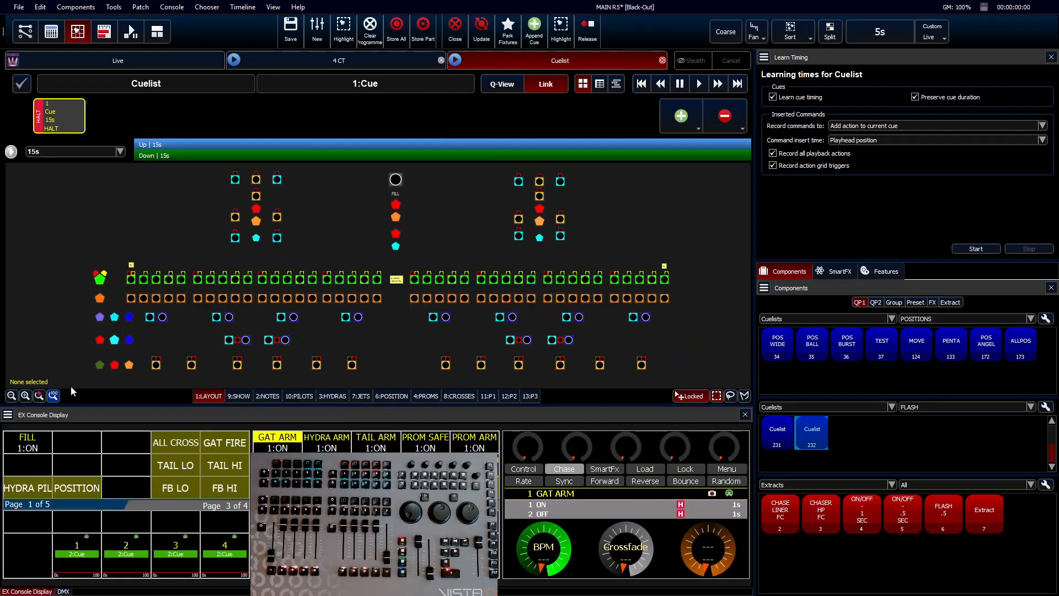